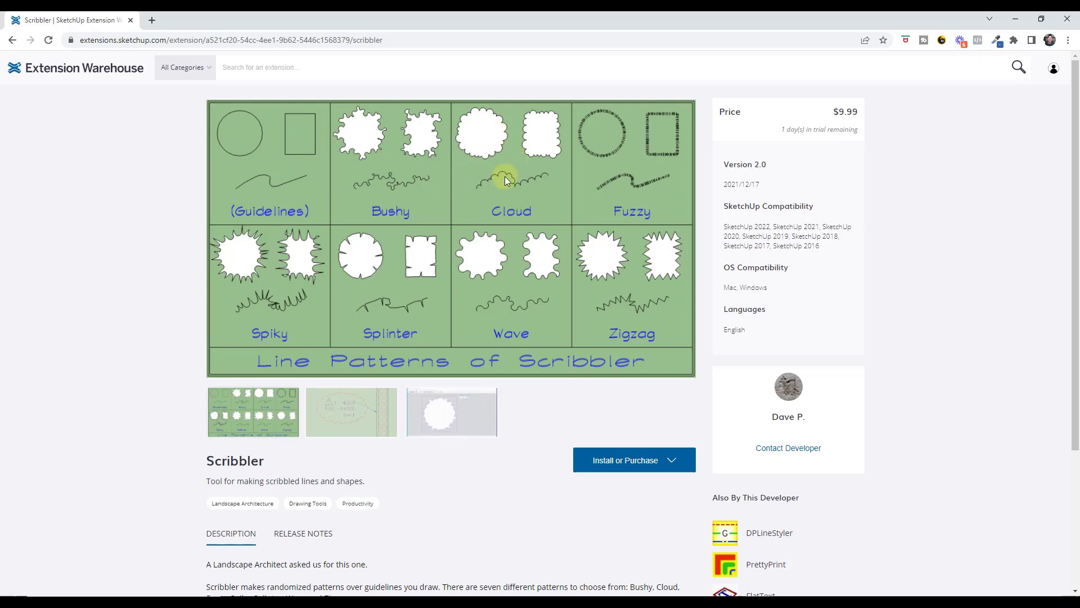
Minimize the browser to bring the SketchUp model into view
scroll(400, 241, down, 5)
scroll(475, 352, up, 5)
click(1016, 23)
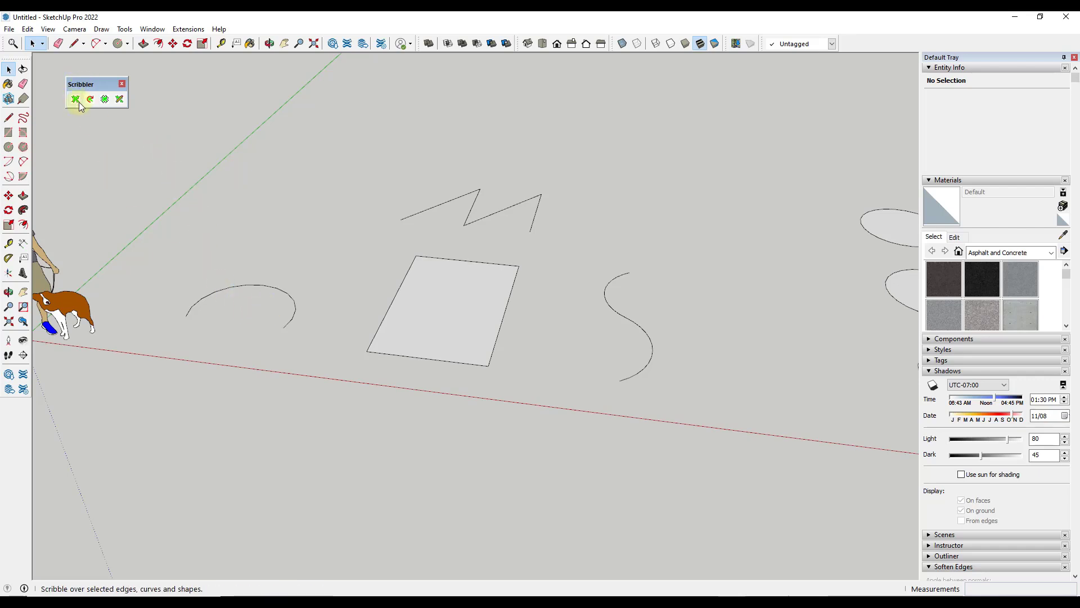
drag(104, 84, 97, 79)
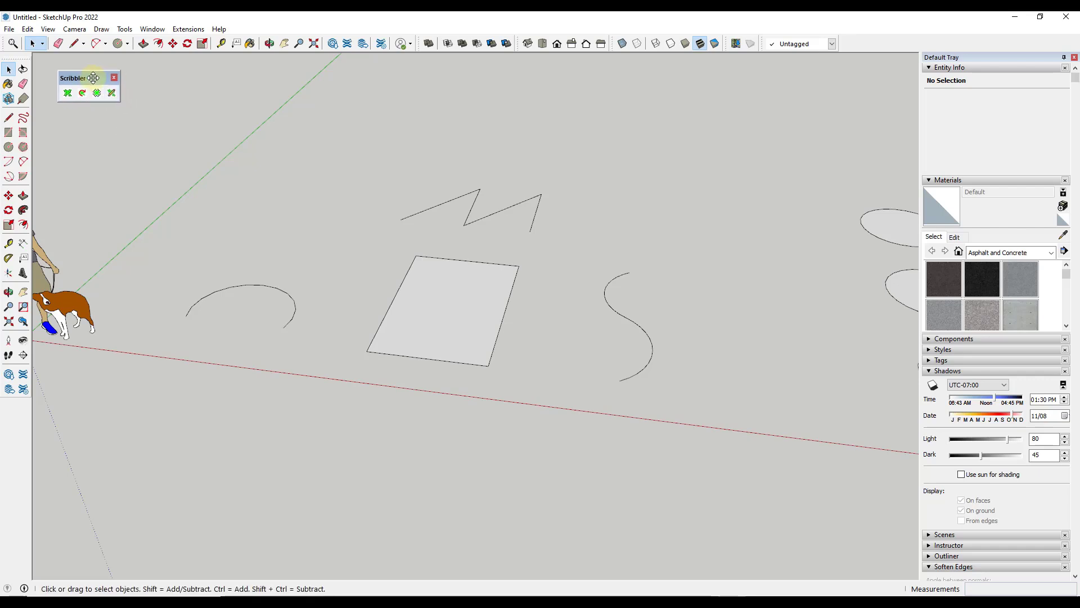
Scribble the open arc on the left with the Fuzzy pattern, creating group scbl-Fuzzy
click(270, 292)
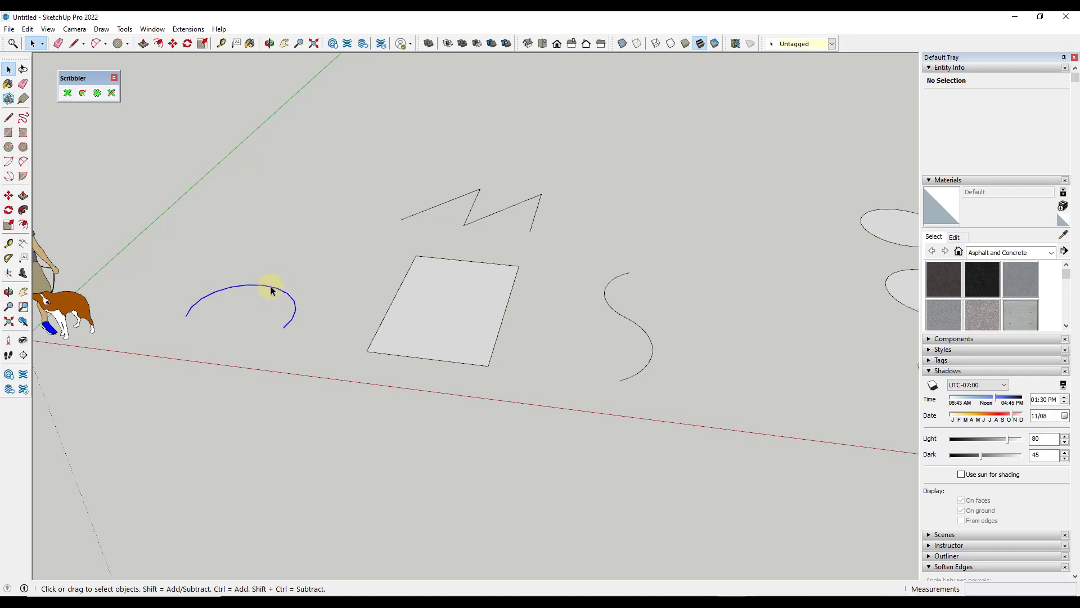
click(67, 93)
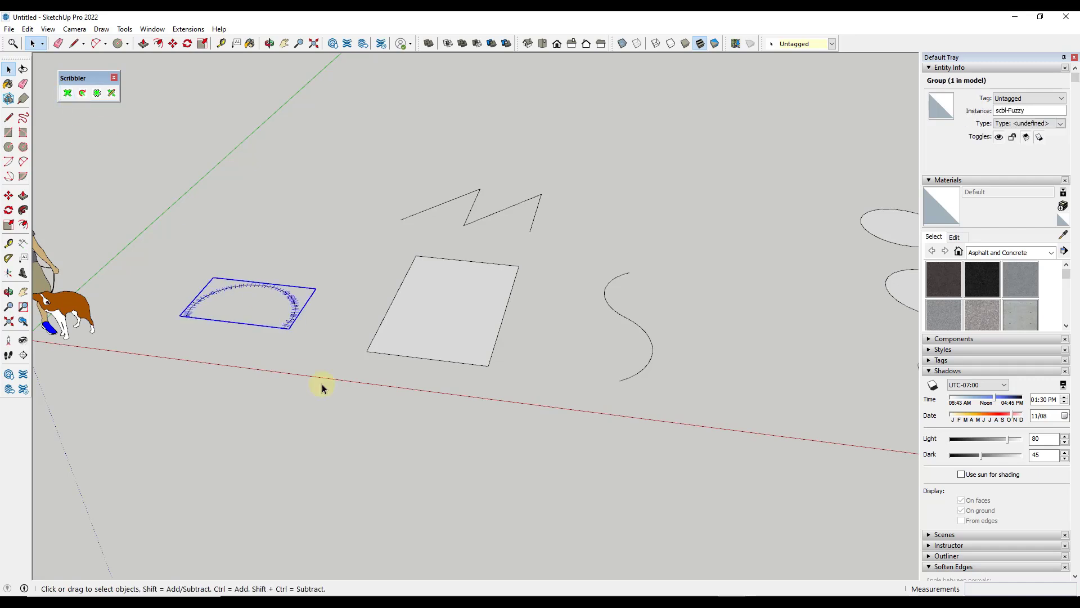
scroll(168, 212, up, 3)
mouse_move(169, 212)
middle_down()
mouse_move(240, 262)
mouse_move(200, 338)
middle_up()
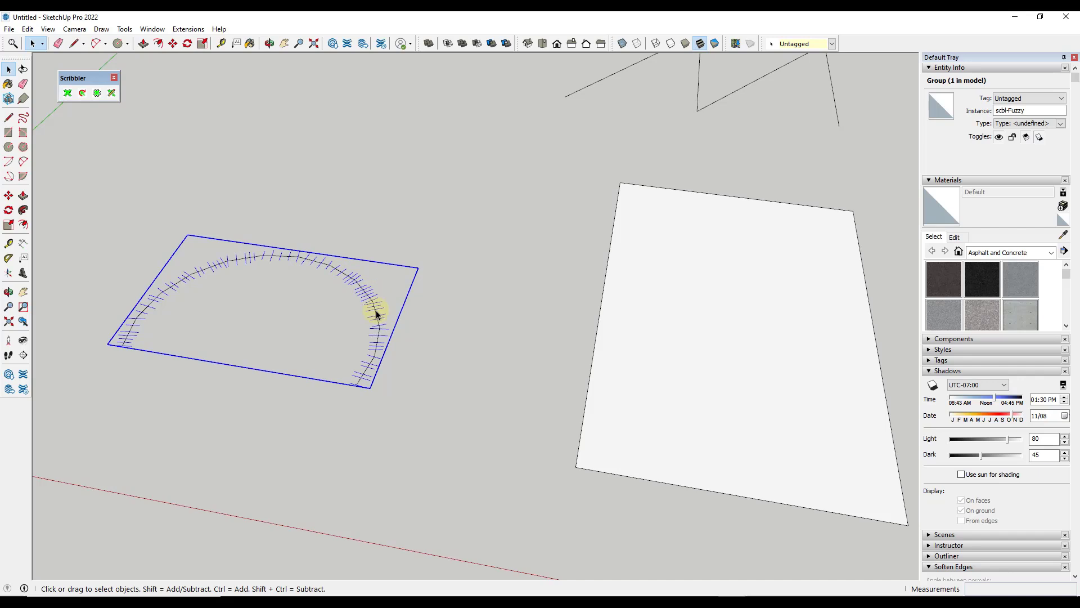
Copy the original arc out of the fuzzy group and place it above the scribble
double_click(377, 339)
key(m)
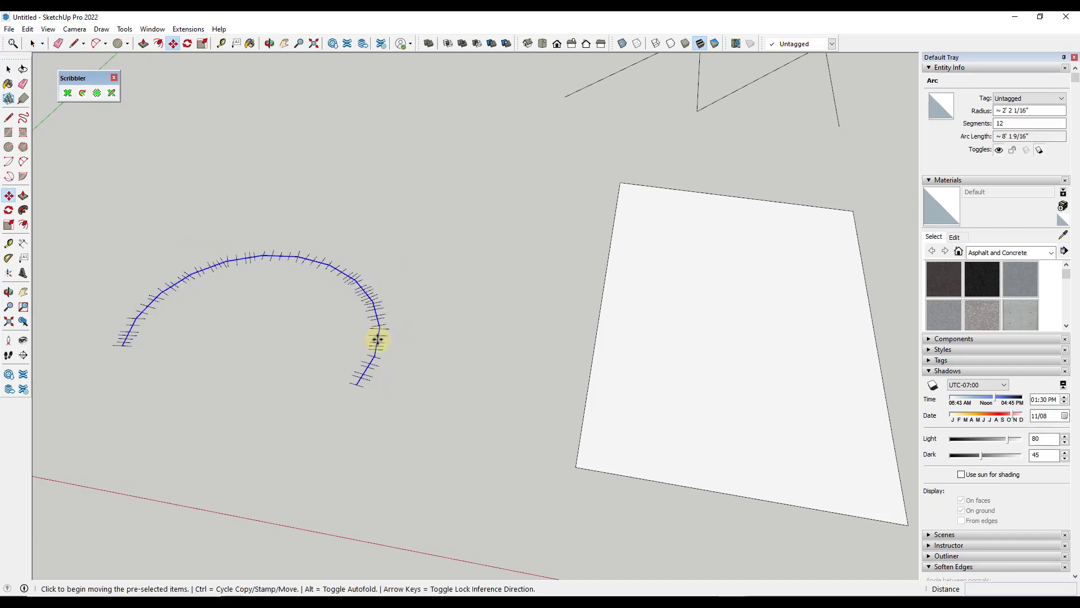
click(362, 375)
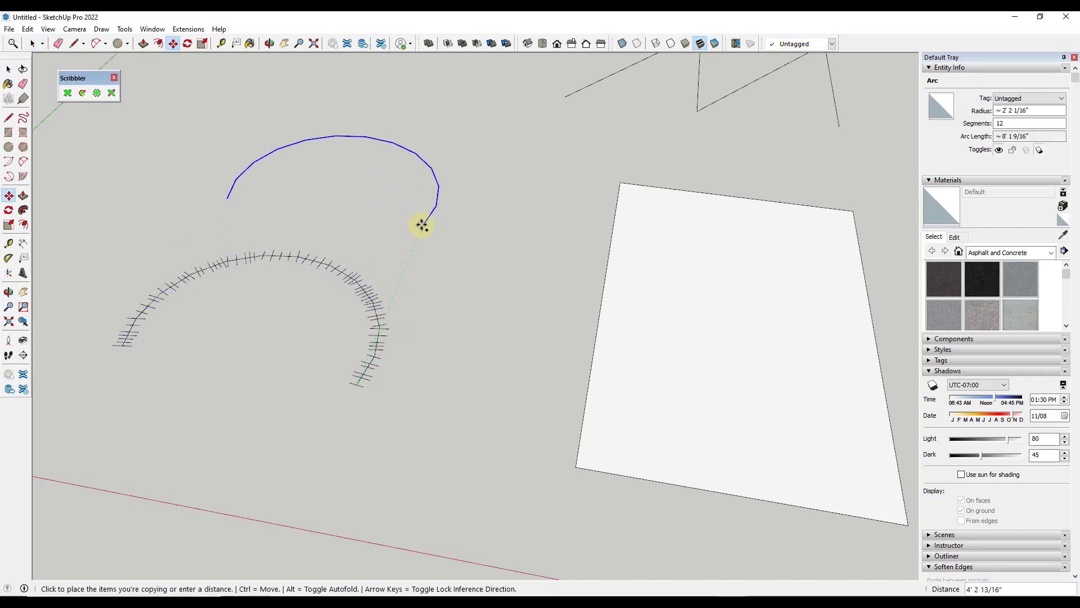
click(424, 225)
key(space)
Scribble the copied arc with the Bushy pattern at default settings, creating group scbl-Bushy
click(98, 93)
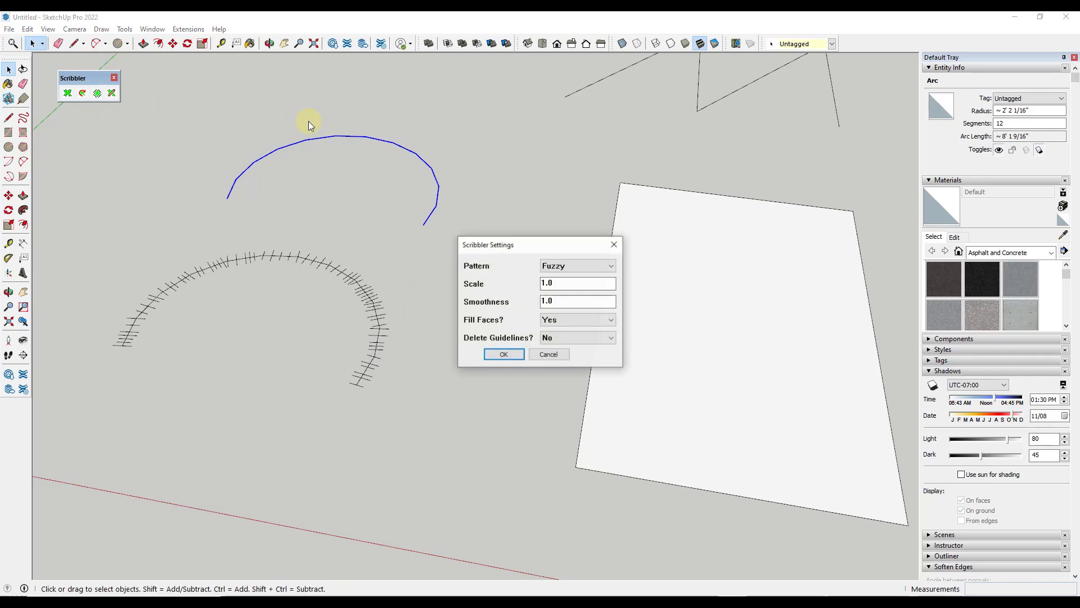
click(564, 267)
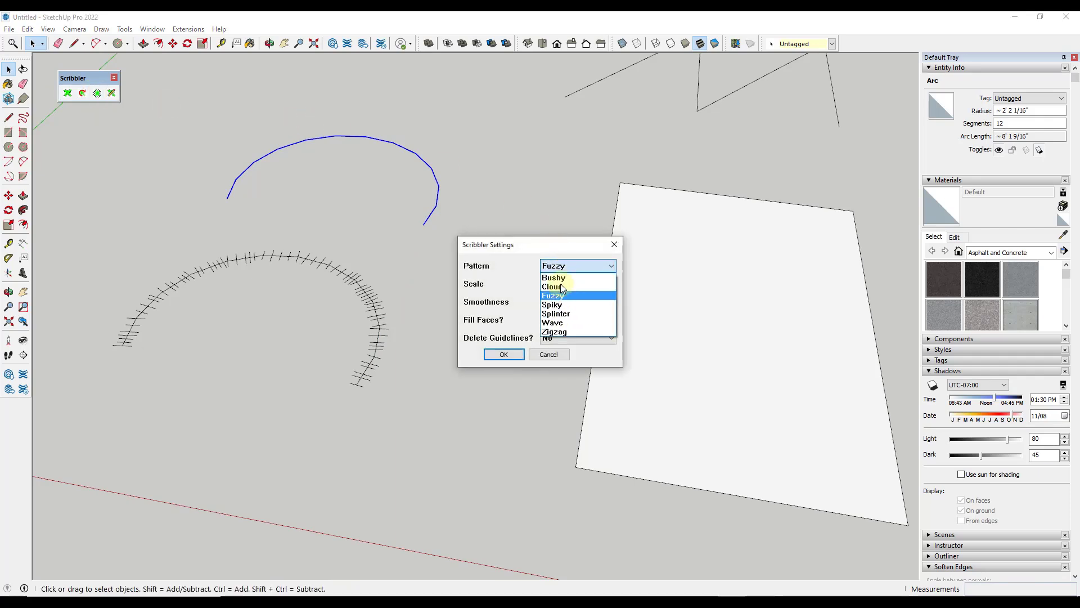
click(564, 278)
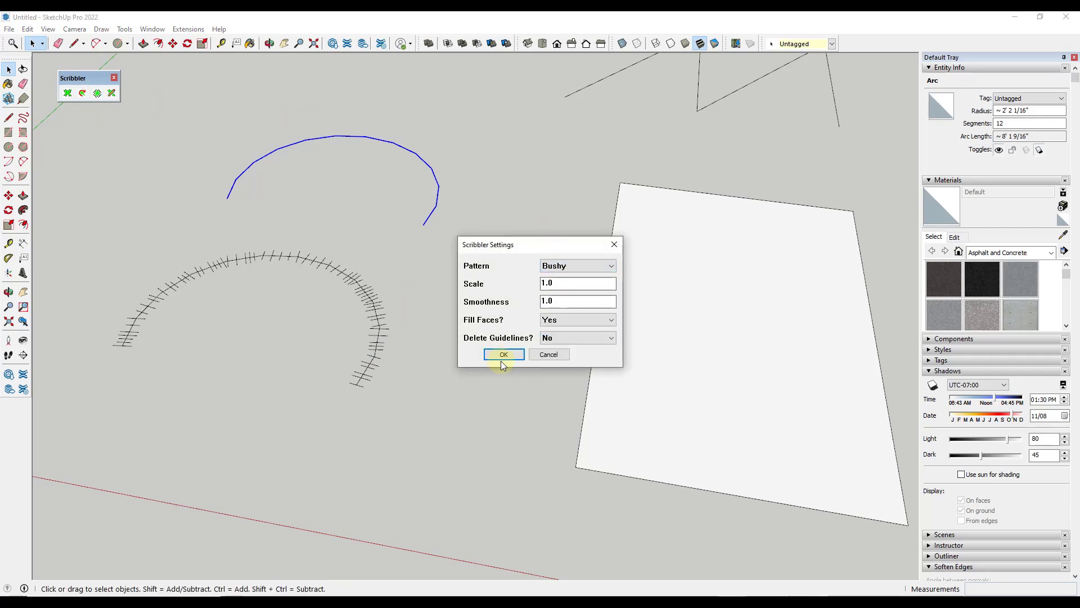
click(504, 355)
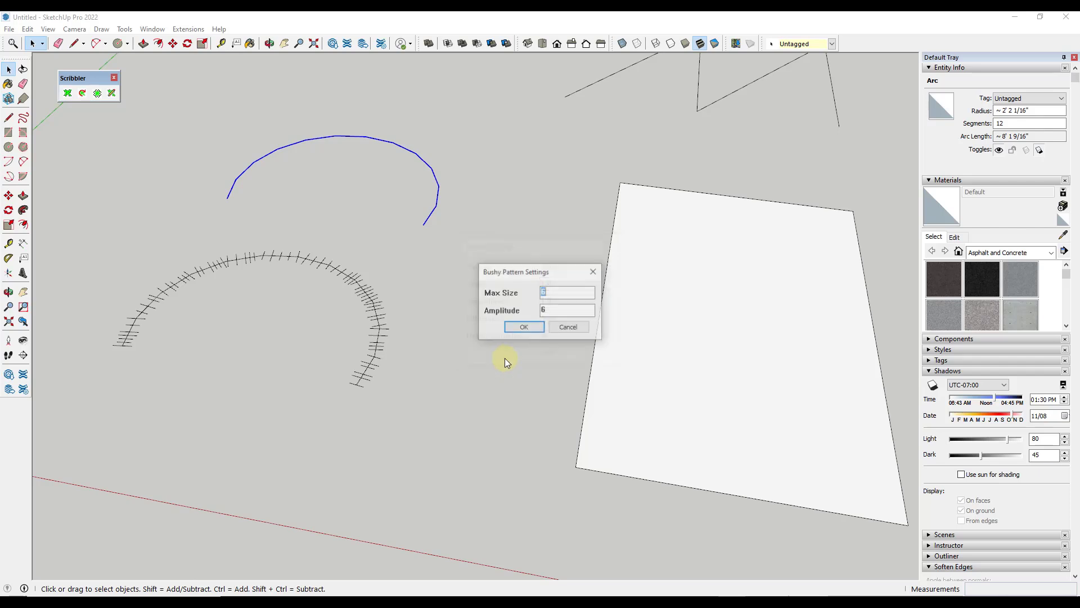
click(512, 329)
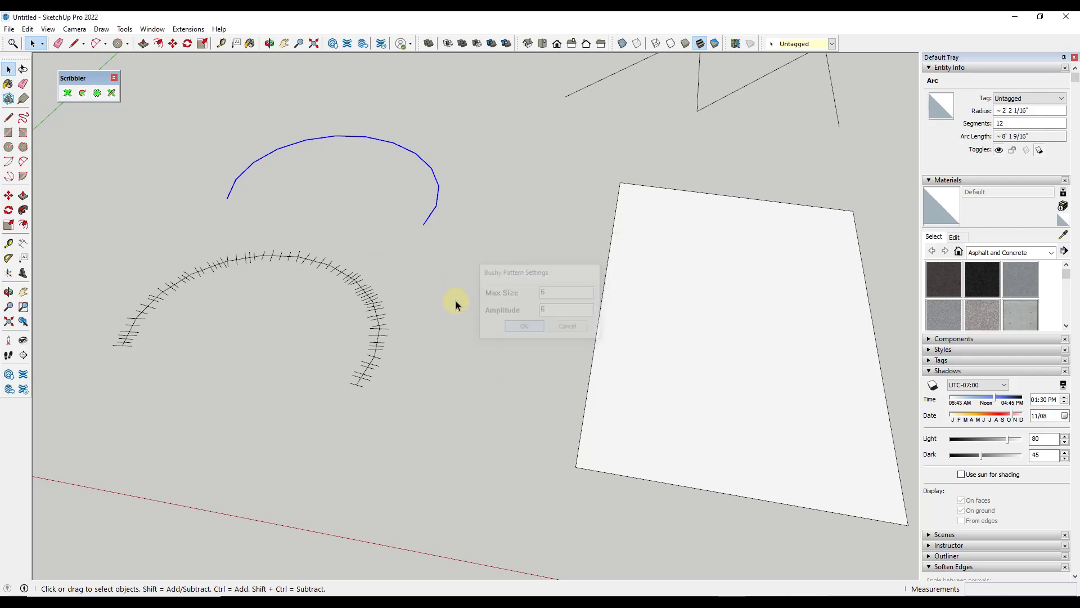
click(67, 93)
mouse_move(380, 169)
middle_down()
mouse_move(387, 234)
mouse_move(292, 226)
middle_up()
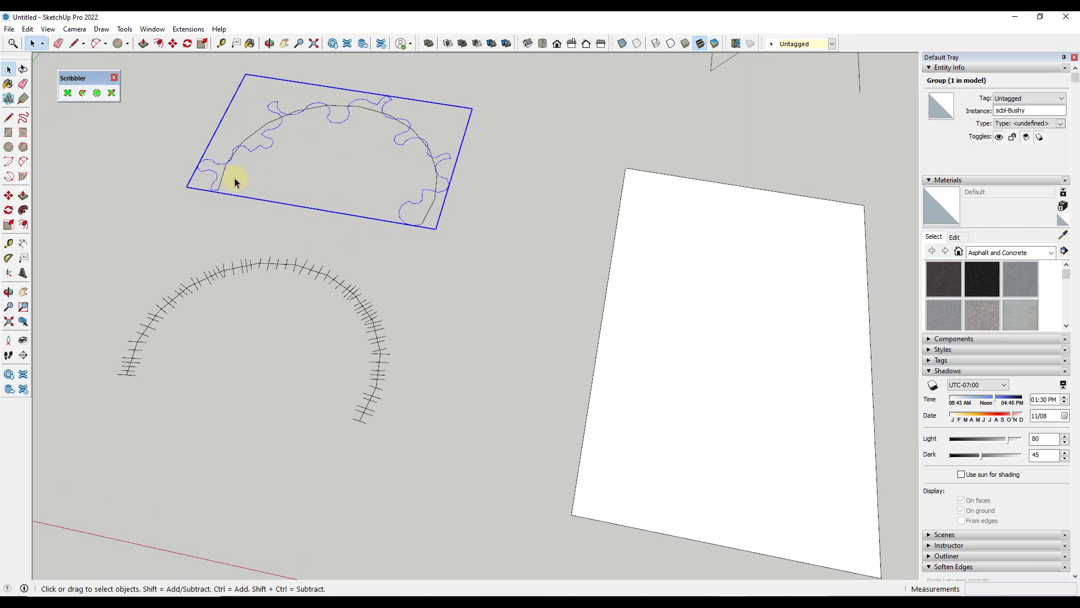
scroll(266, 153, down, 2)
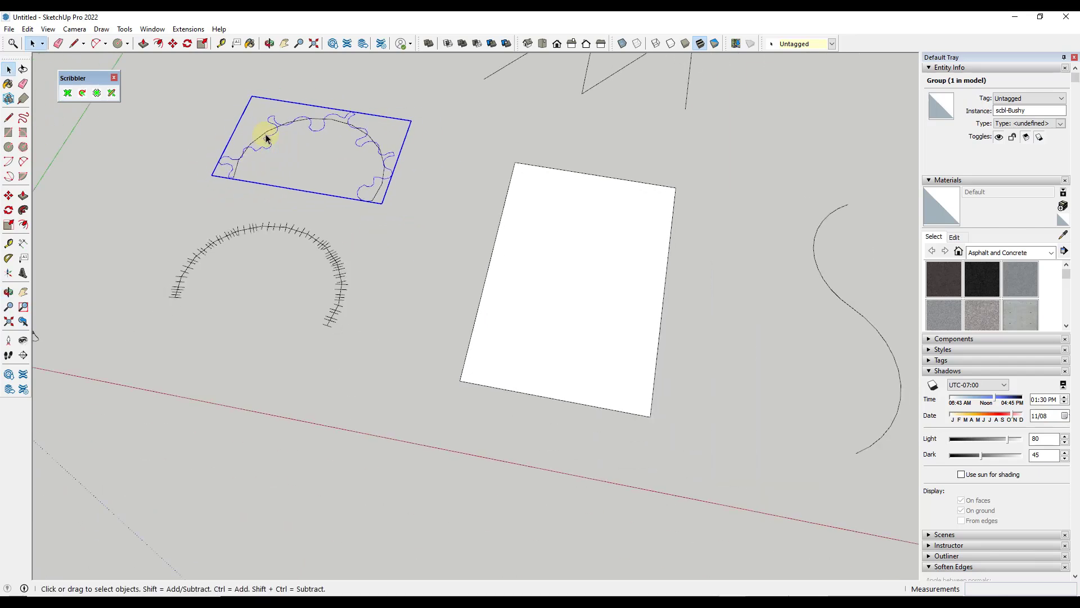
scroll(383, 161, down, 2)
scroll(382, 162, down, 2)
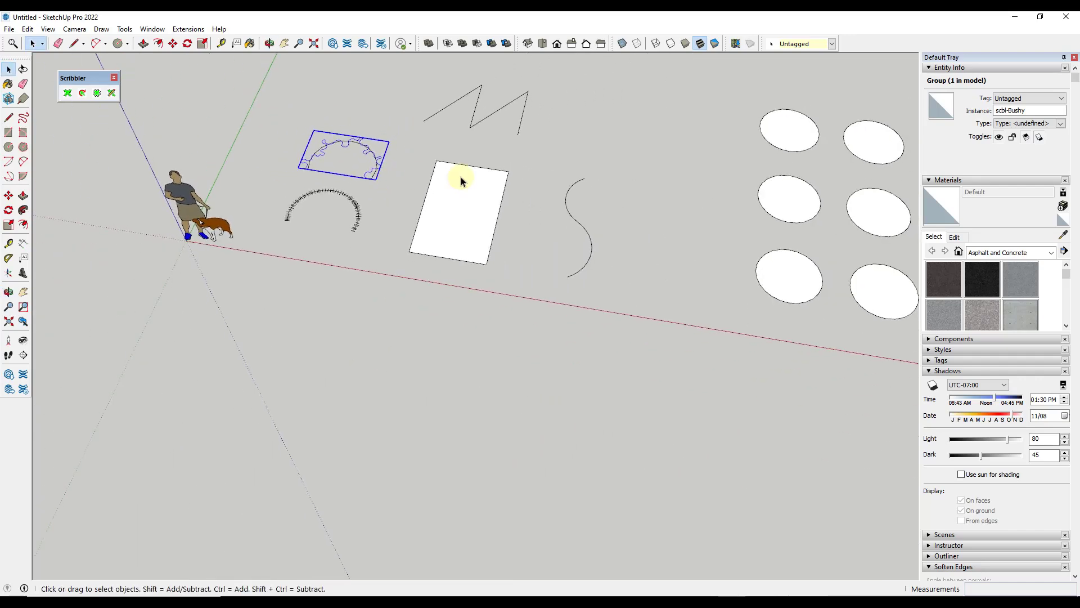
Scribble the white rectangle and the zigzag M lines with the Cloud pattern
double_click(463, 217)
scroll(486, 198, up, 2)
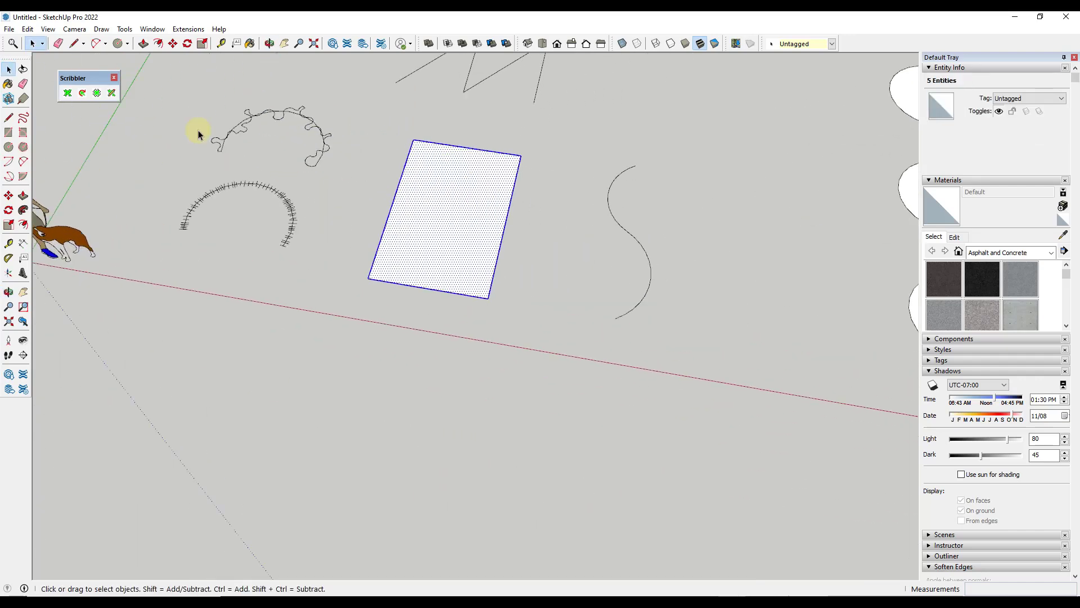
click(96, 93)
key(Return)
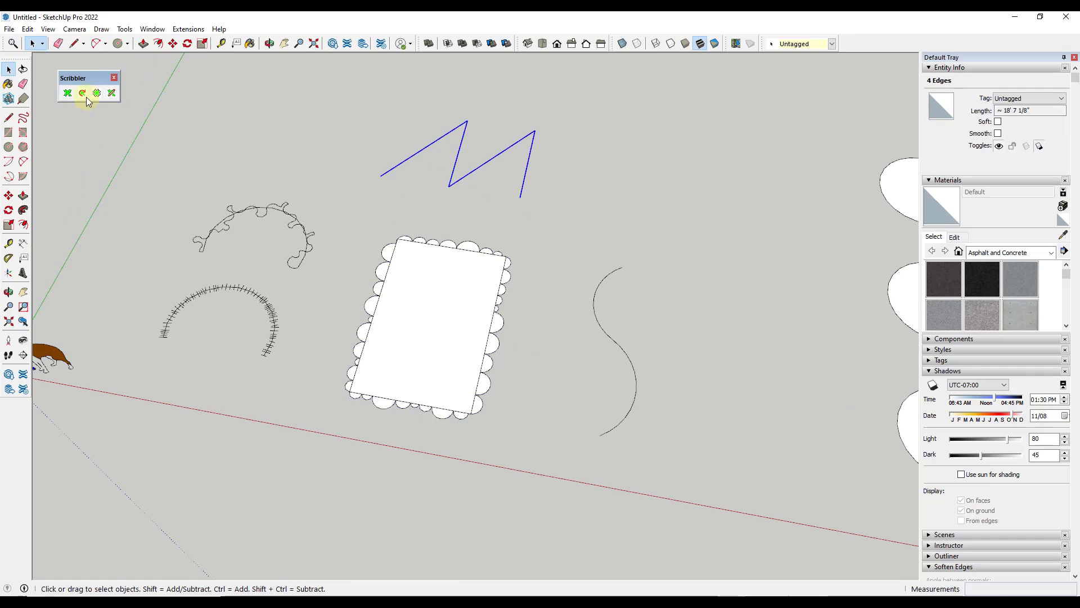
click(68, 94)
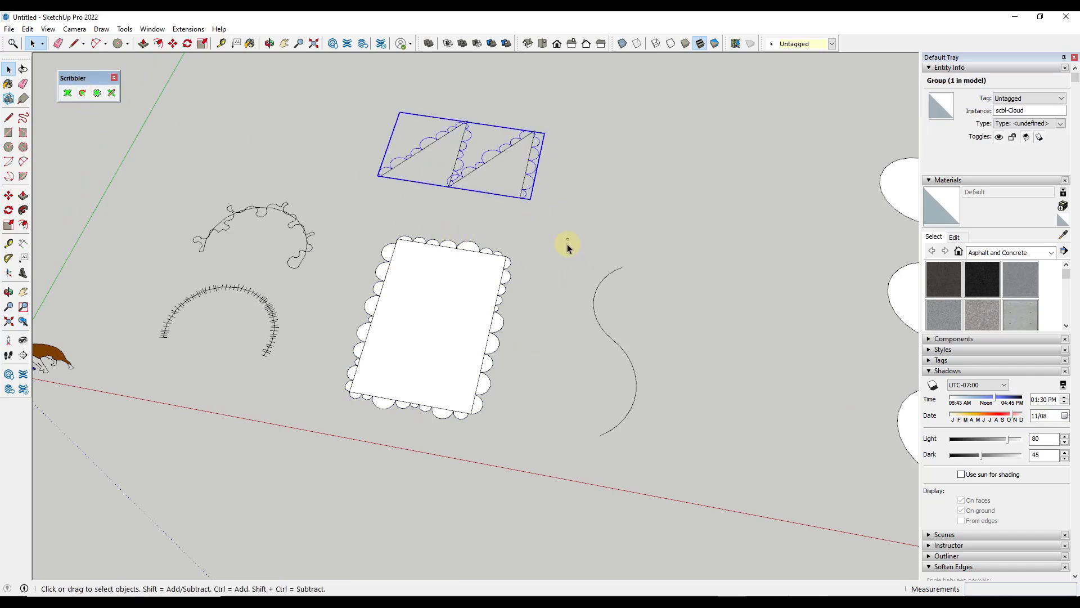
Select the whole S-curve and scribble it with cloud puffs, creating group scbl-Cloud
drag(568, 256, 652, 453)
click(625, 353)
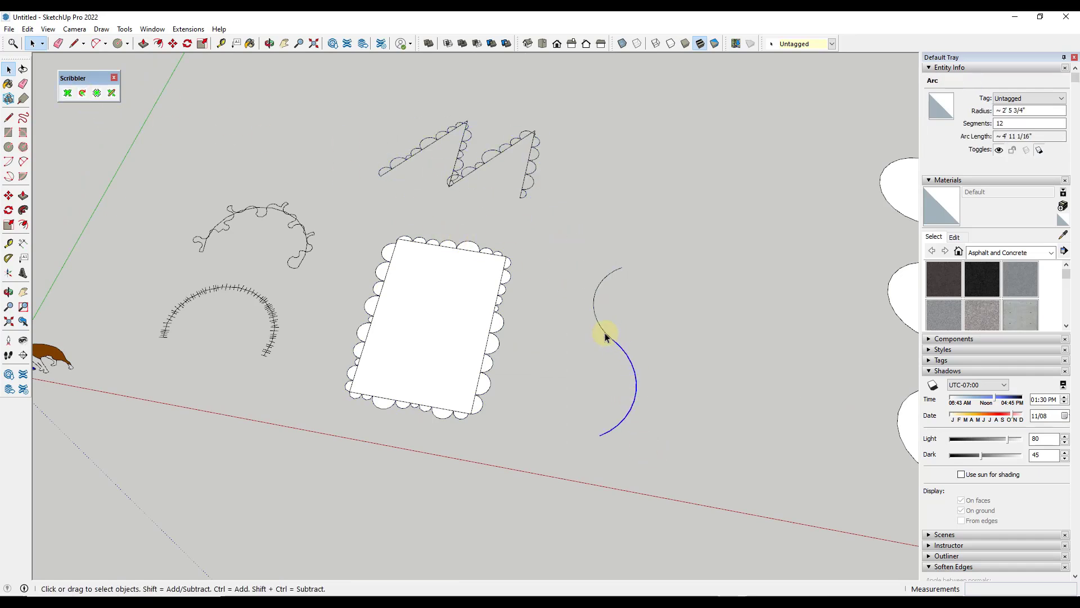
click(607, 329)
drag(542, 236, 681, 405)
click(69, 93)
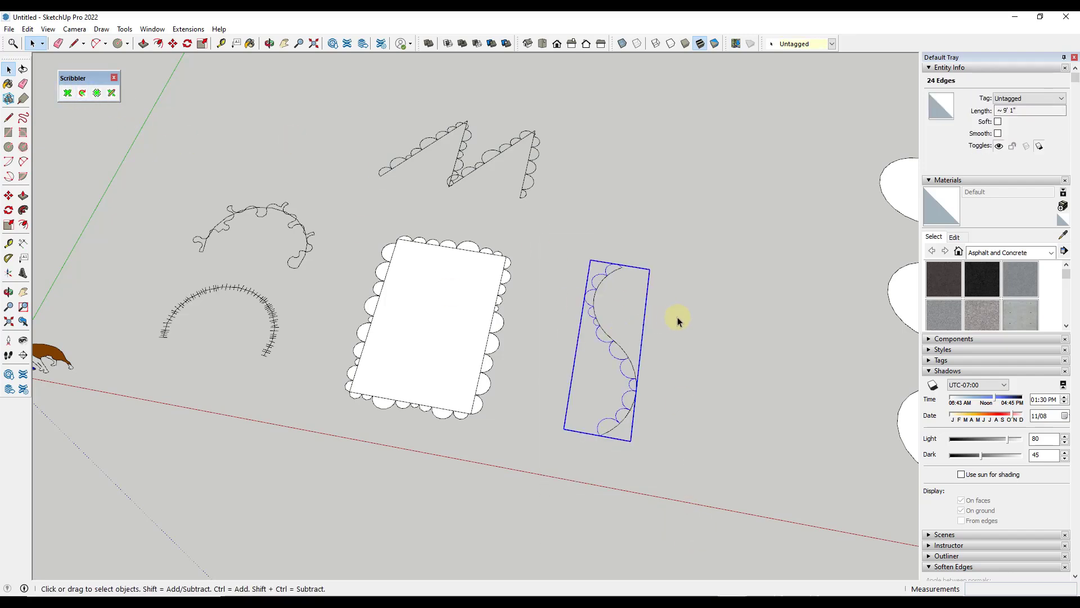
scroll(692, 381, up, 3)
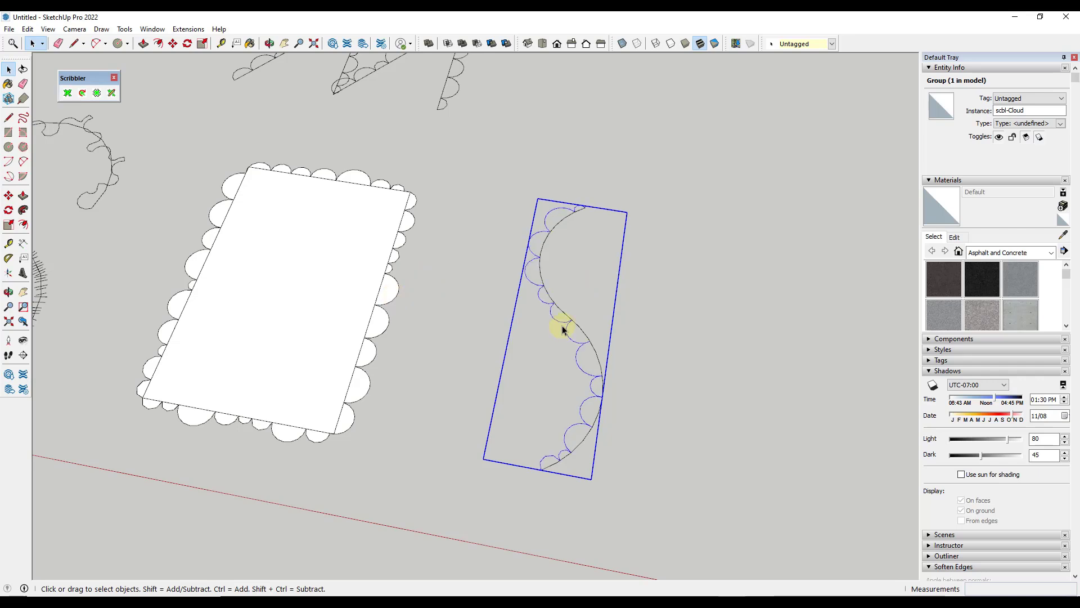
Regenerate the S-curve's Cloud scribble repeatedly for fresh loop arrangements
click(82, 94)
click(82, 94)
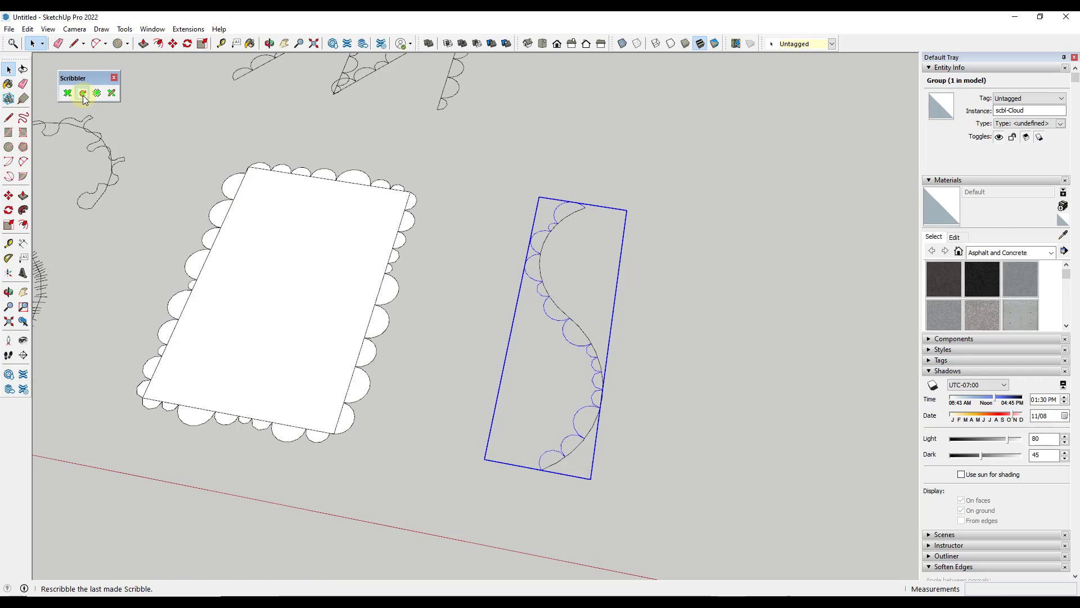
click(83, 94)
click(83, 94)
click(82, 94)
click(83, 93)
click(83, 94)
click(83, 94)
click(83, 94)
click(83, 94)
click(84, 95)
click(84, 94)
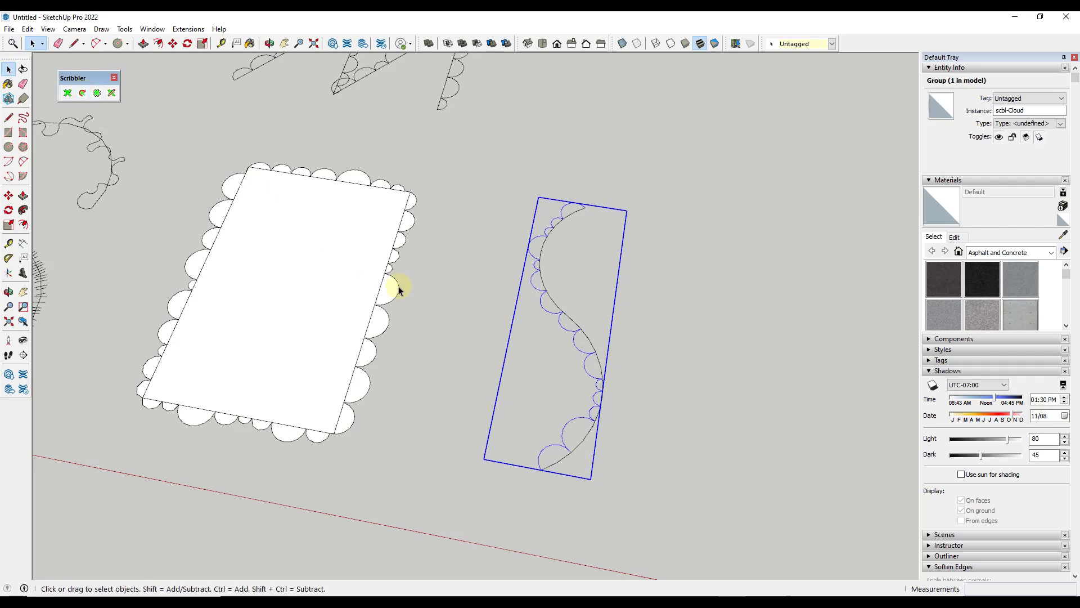
Try rescribbling the cloud rectangle, dismiss the warning, then rescribble the S-curve group
click(400, 289)
click(84, 94)
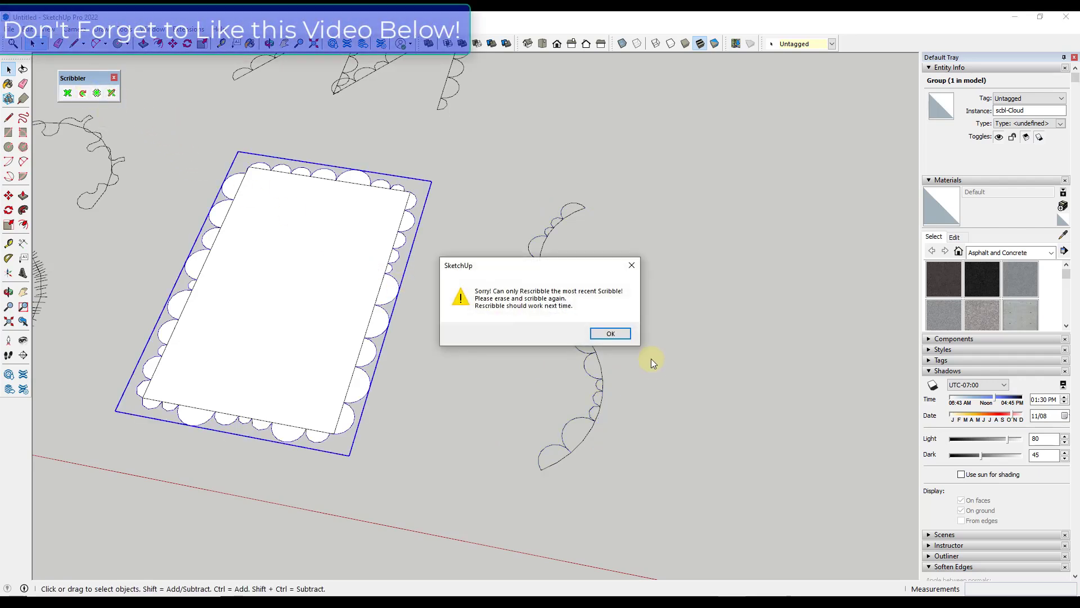
click(612, 335)
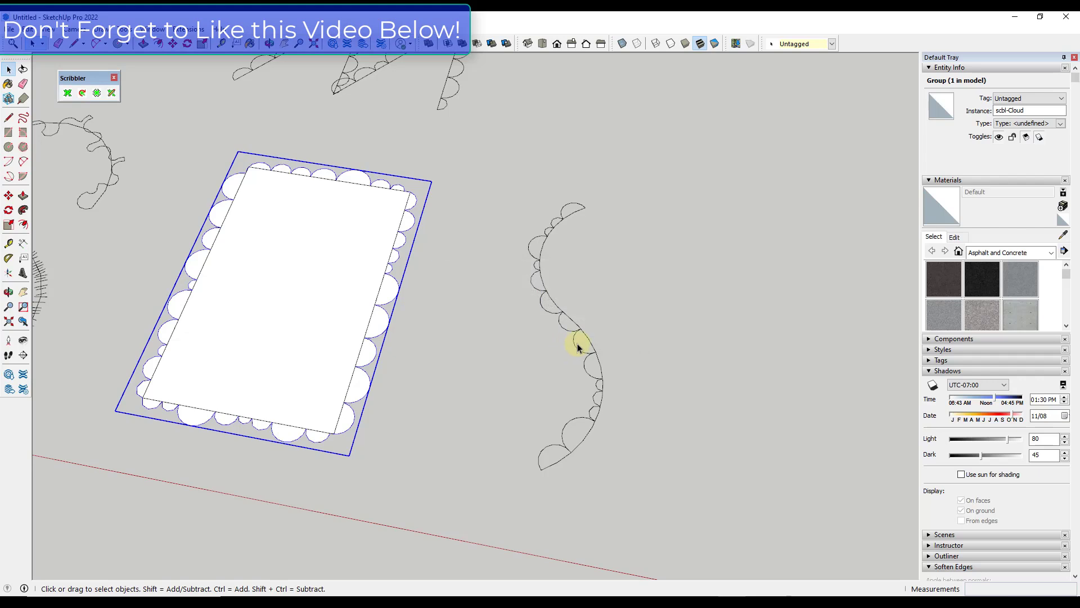
click(580, 346)
click(570, 340)
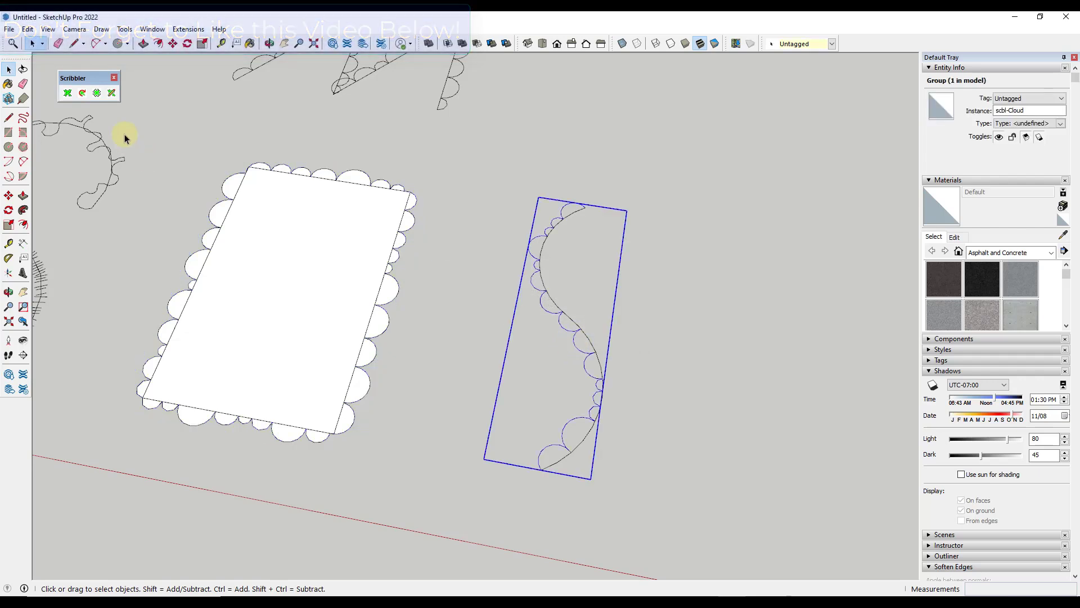
click(84, 93)
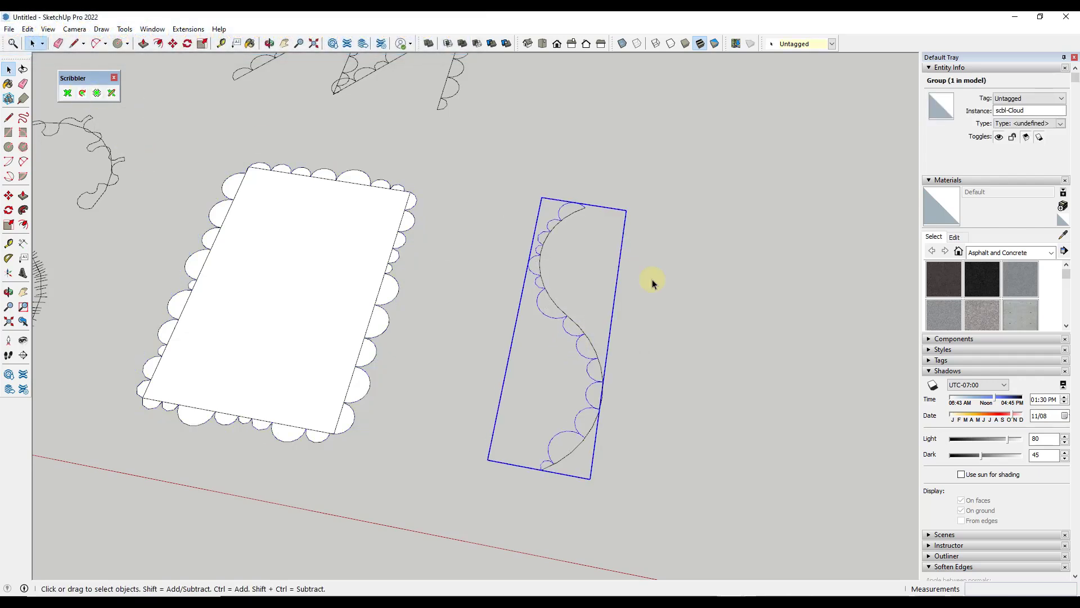
Scribble the bare S-curve edges with the Cloud pattern into a new scbl-Cloud group
click(558, 310)
click(560, 295)
click(68, 93)
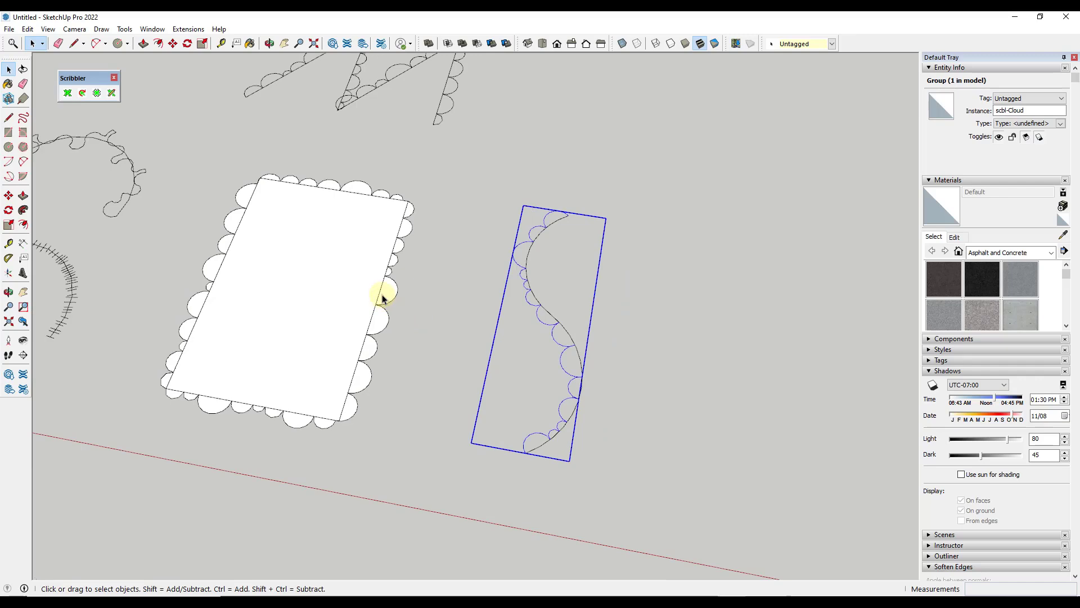
Scribble the top-left circle with the Bushy pattern at default settings
scroll(374, 282, down, 4)
scroll(916, 281, up, 1)
scroll(807, 289, up, 3)
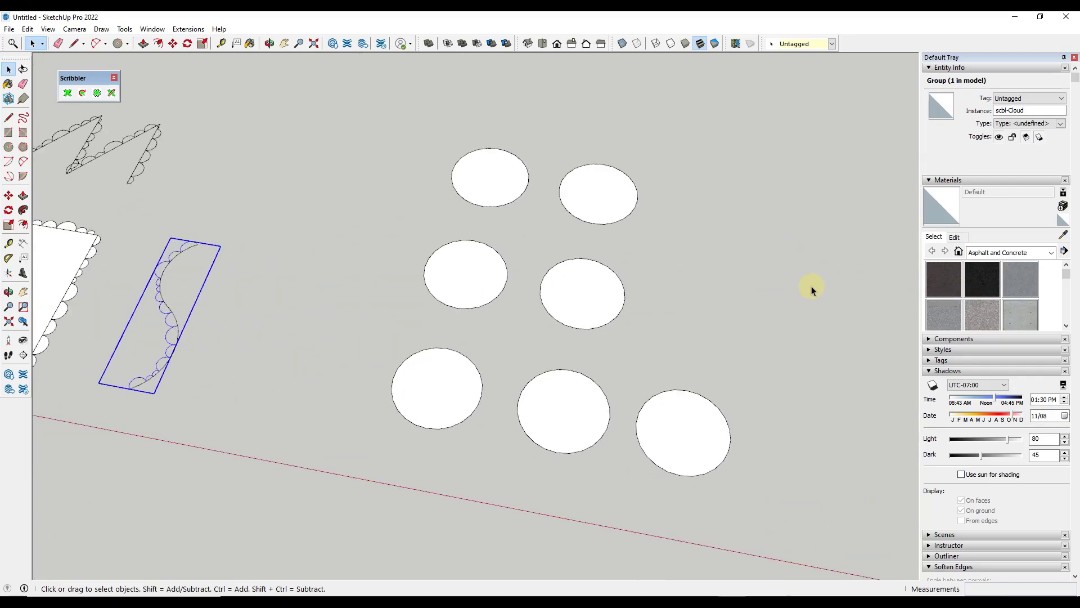
click(449, 164)
click(73, 98)
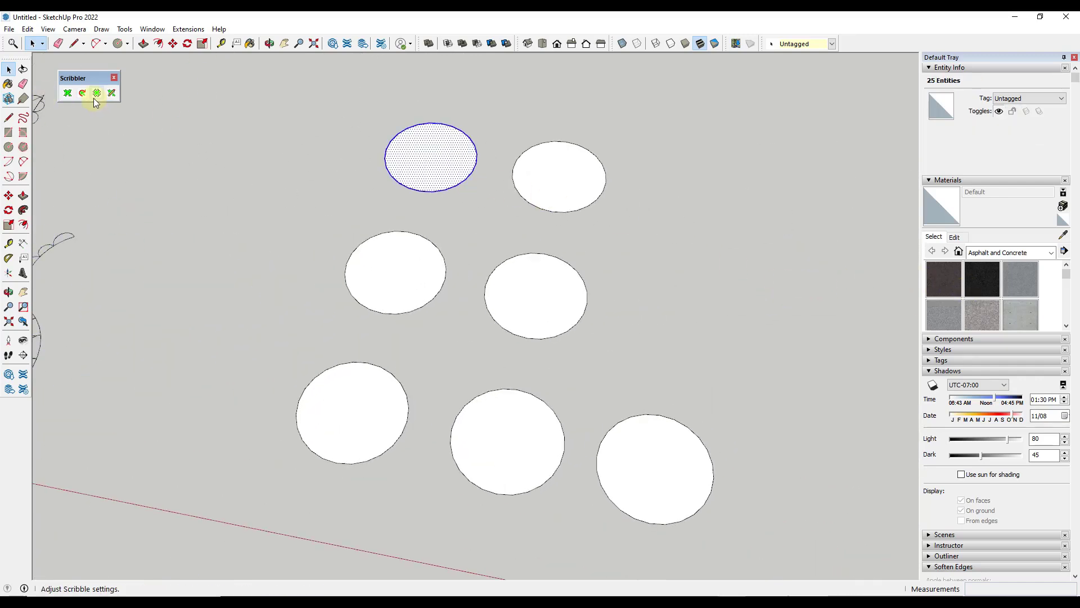
click(96, 93)
click(570, 265)
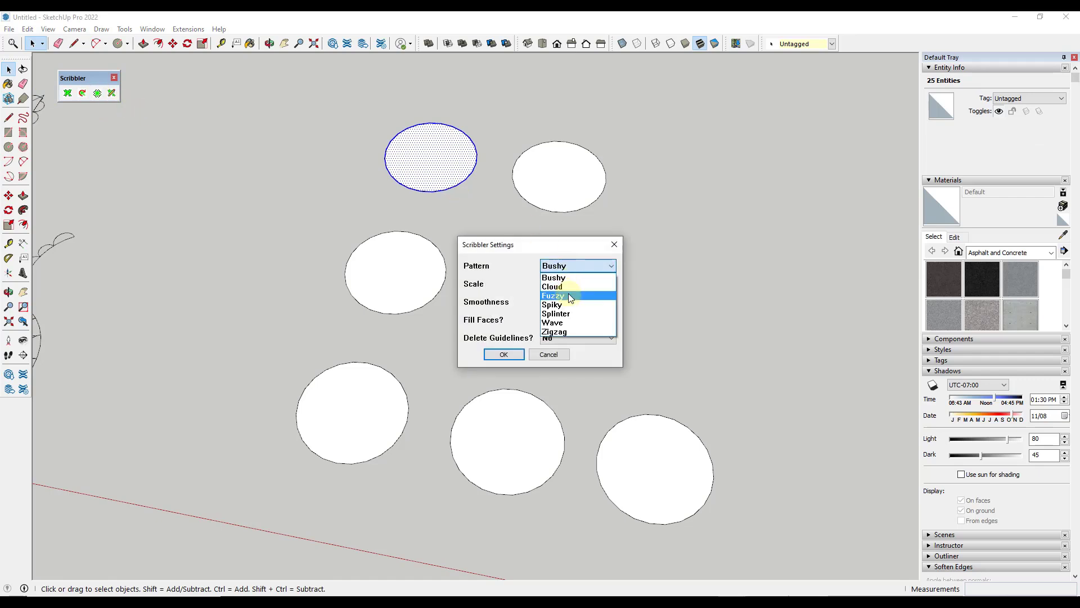
click(560, 278)
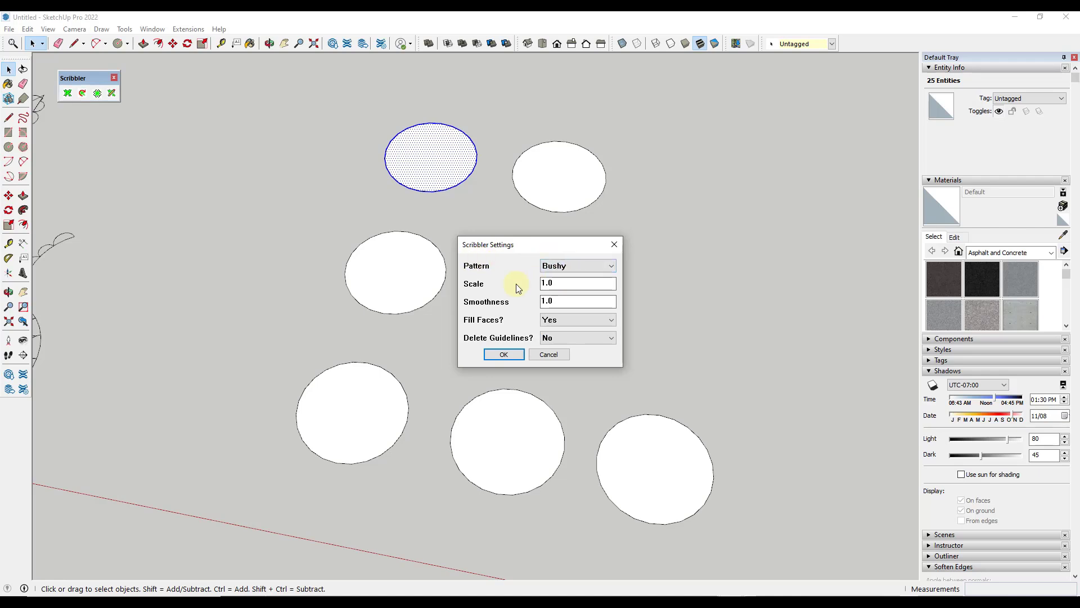
click(500, 354)
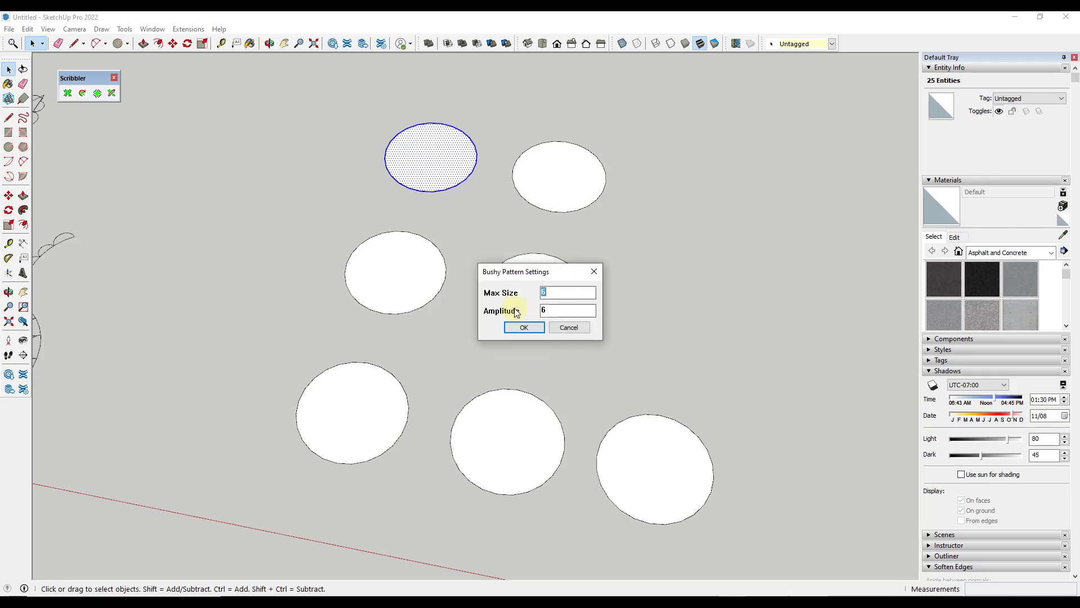
click(514, 327)
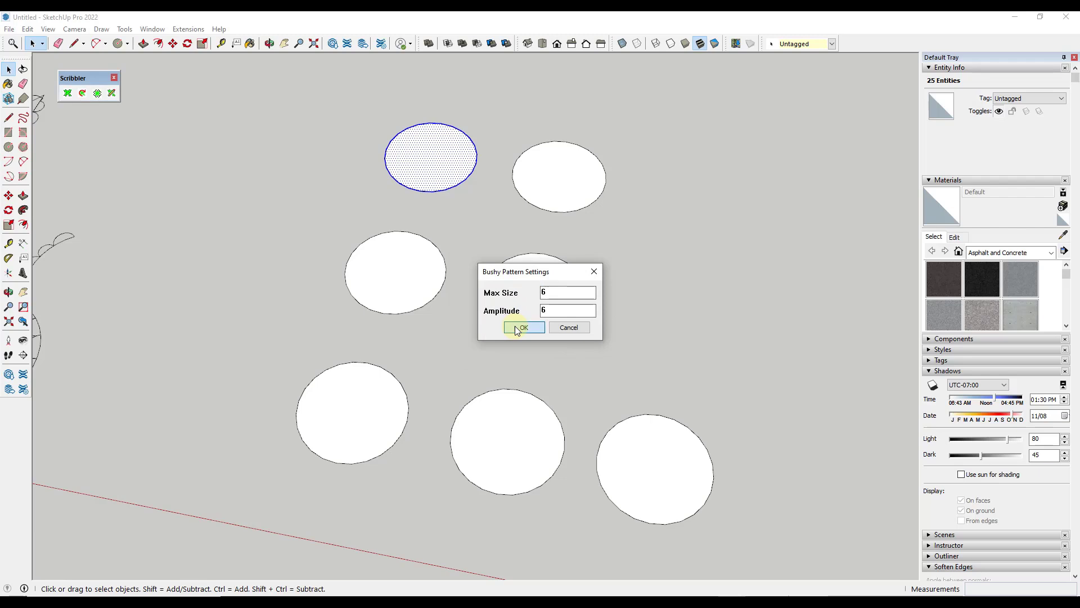
click(67, 93)
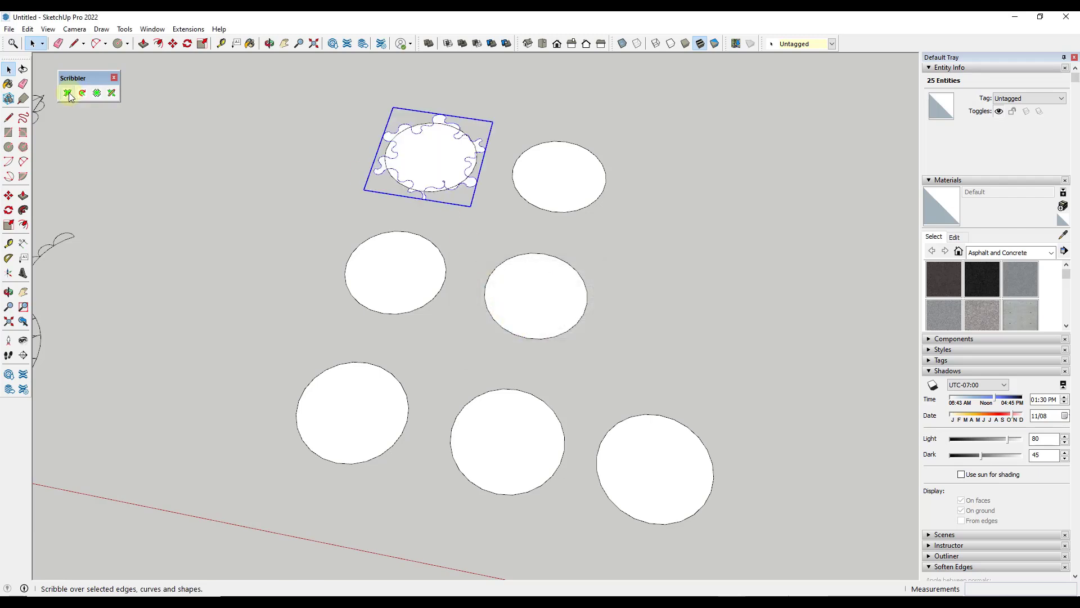
Scribble the second circle in the top row with the Cloud pattern
click(541, 195)
click(96, 93)
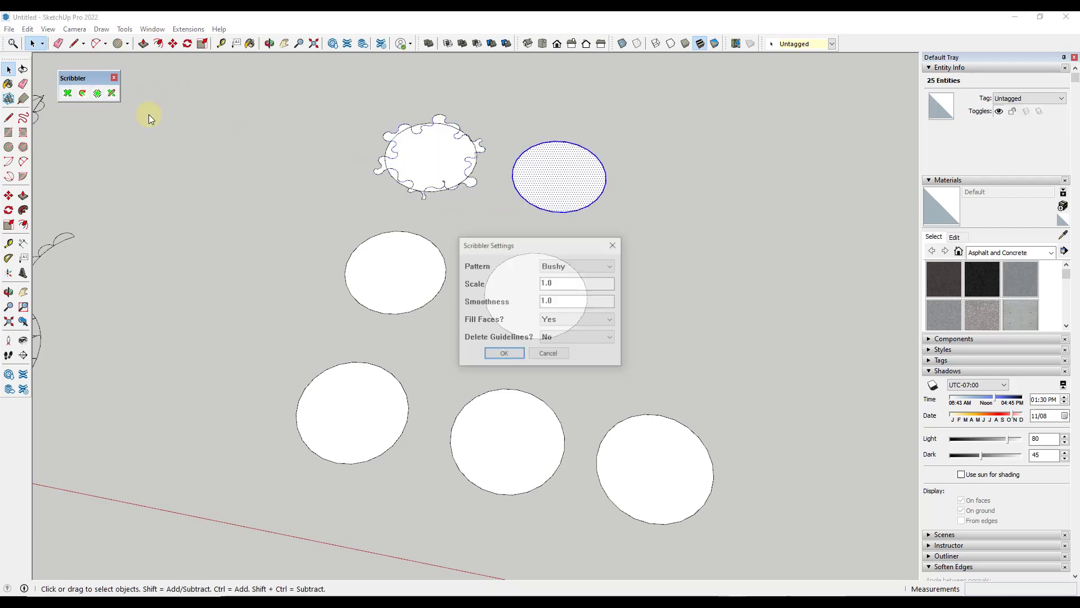
click(569, 267)
click(574, 279)
click(504, 354)
click(507, 327)
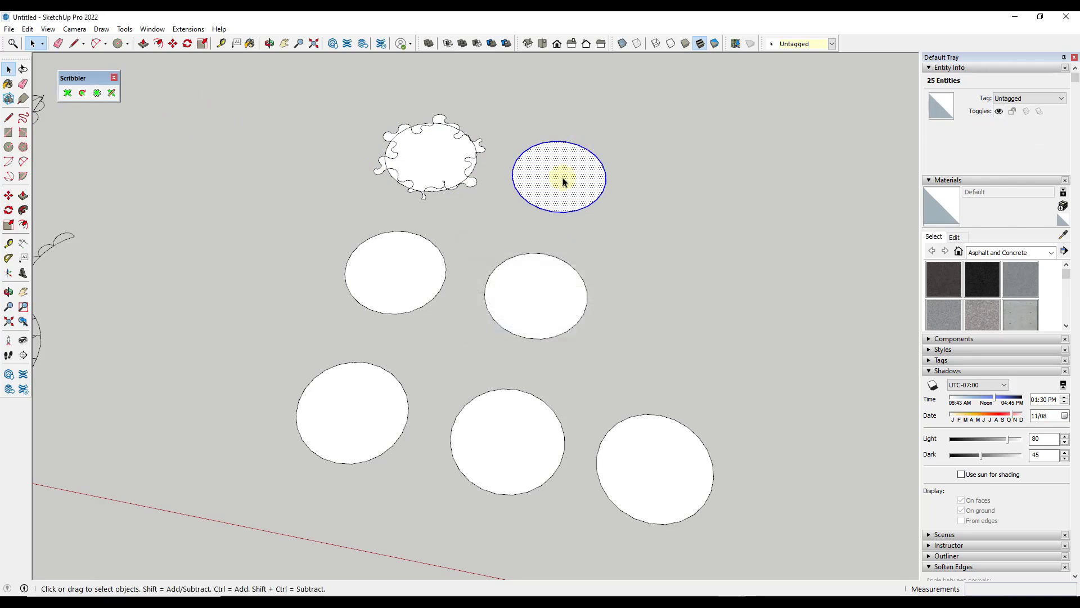
click(66, 94)
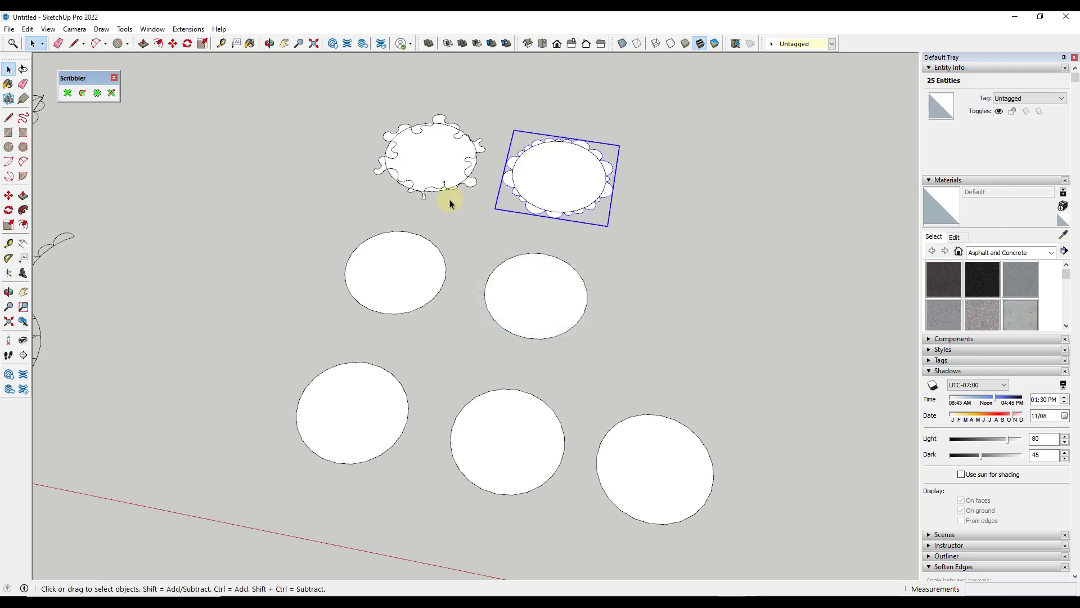
Rescribble the cloud circle with minimum puff diameter 2 and maximum puff diameter 6
double_click(587, 192)
double_click(585, 182)
click(97, 93)
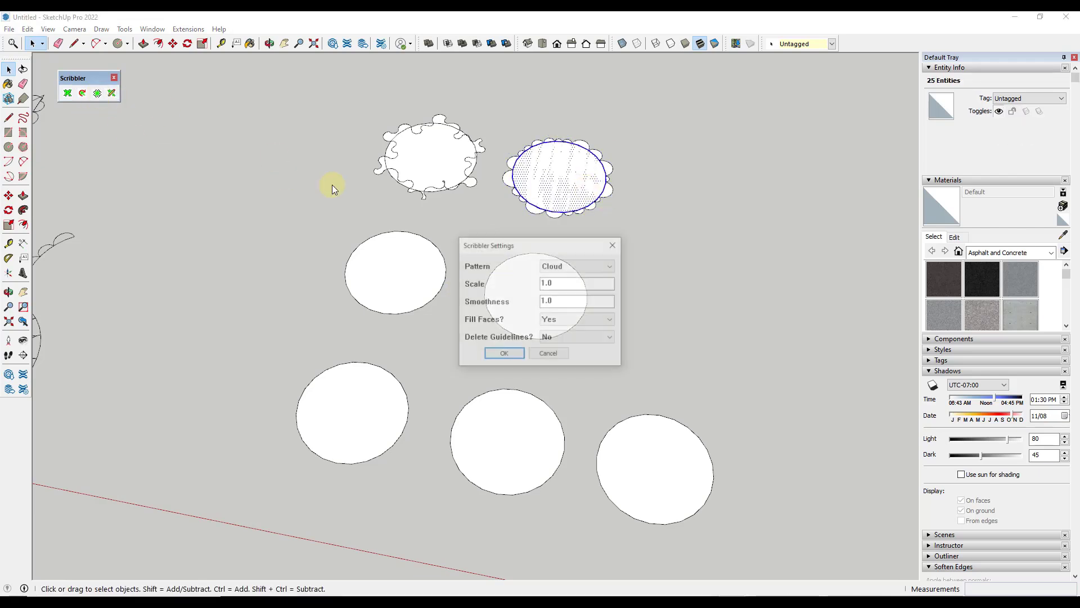
click(504, 353)
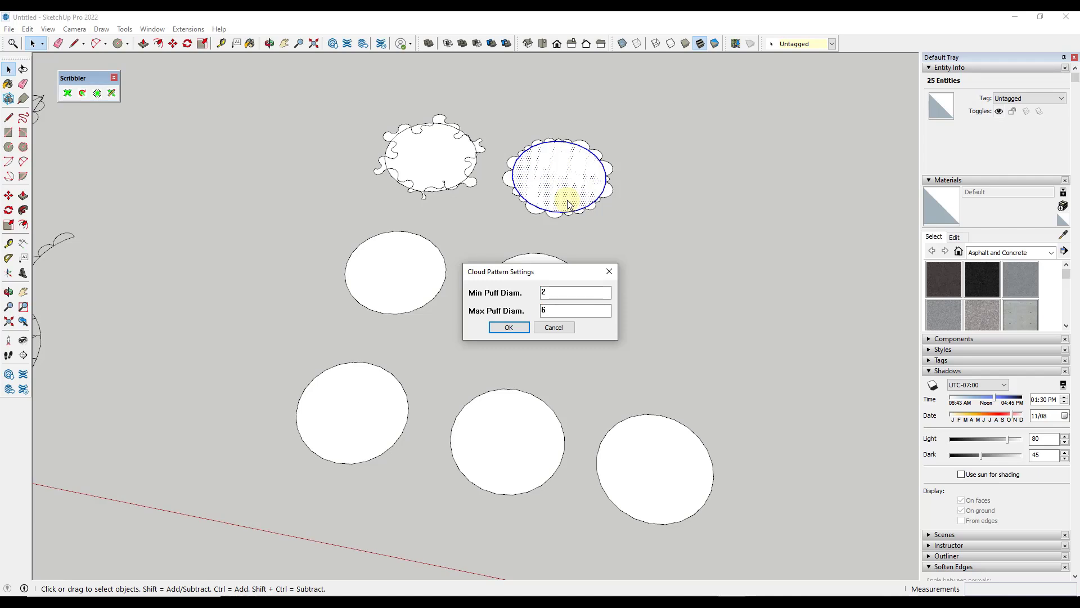
key(Return)
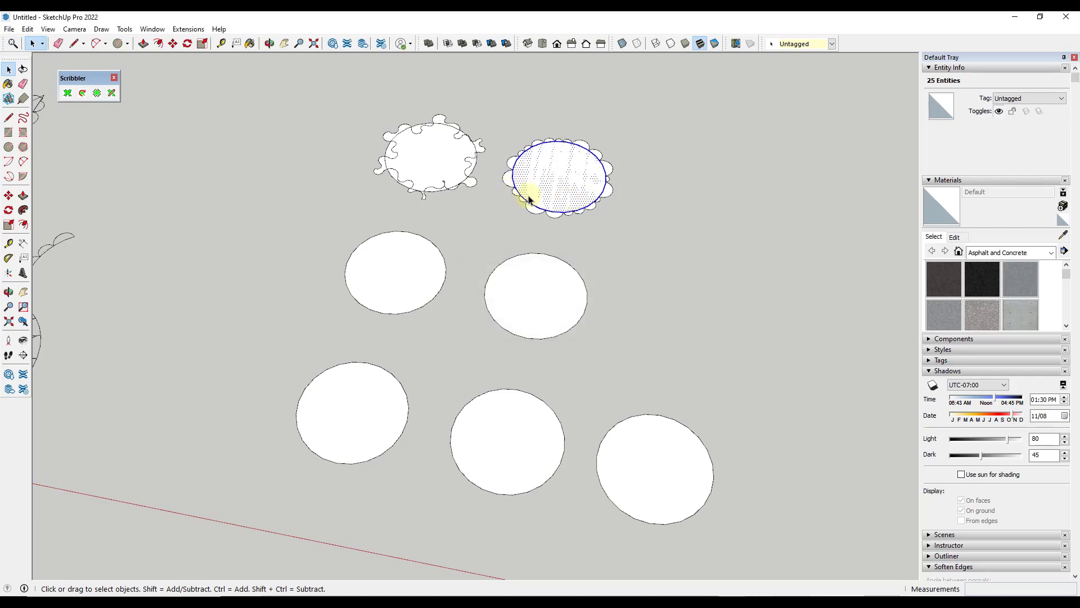
click(68, 93)
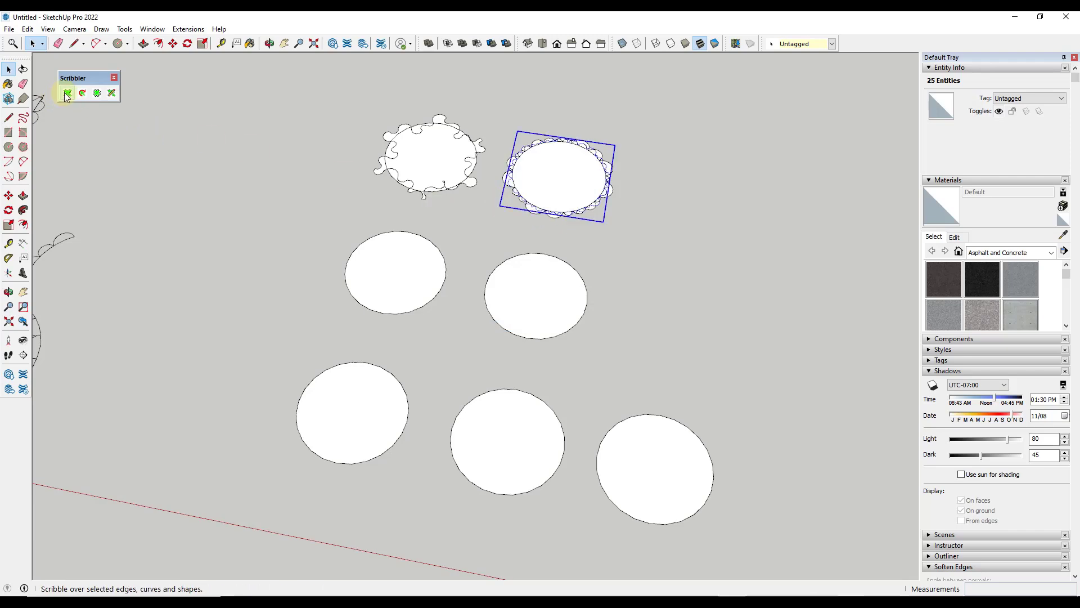
scroll(562, 213, up, 4)
scroll(504, 223, up, 3)
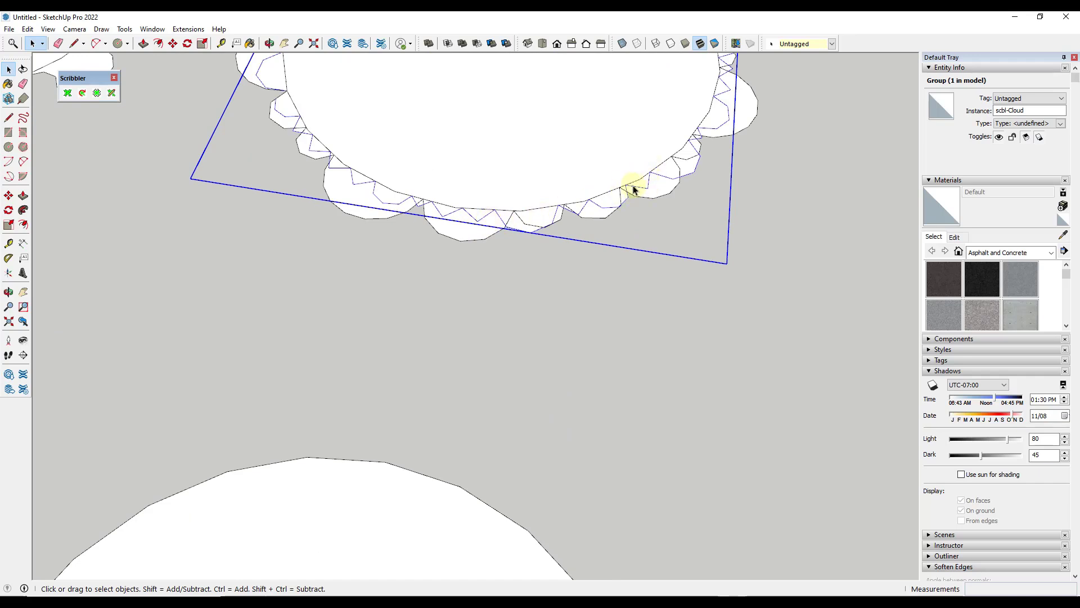
scroll(433, 212, up, 4)
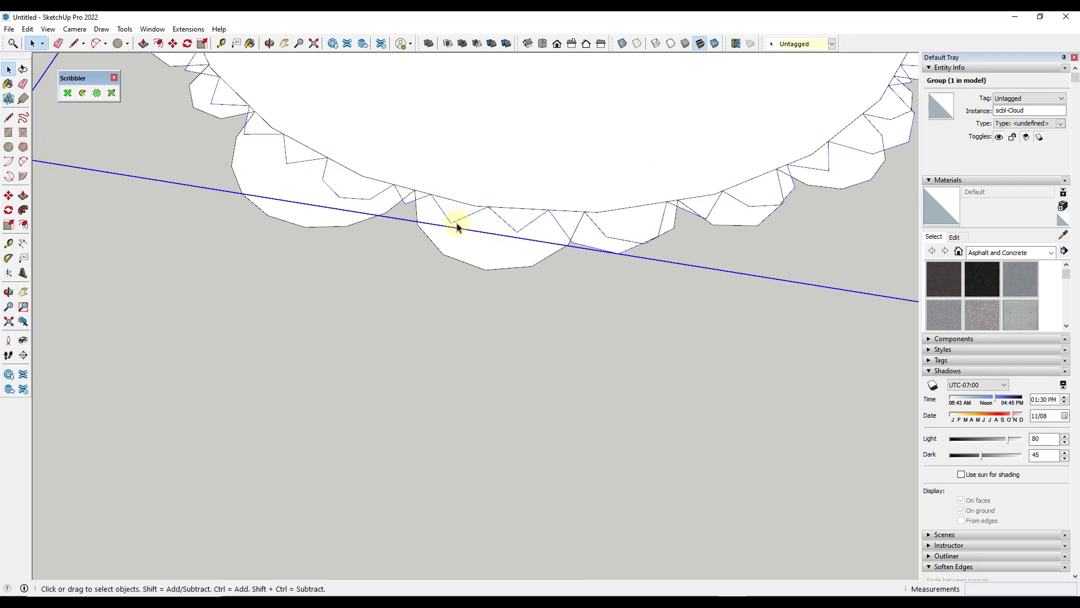
scroll(449, 224, down, 6)
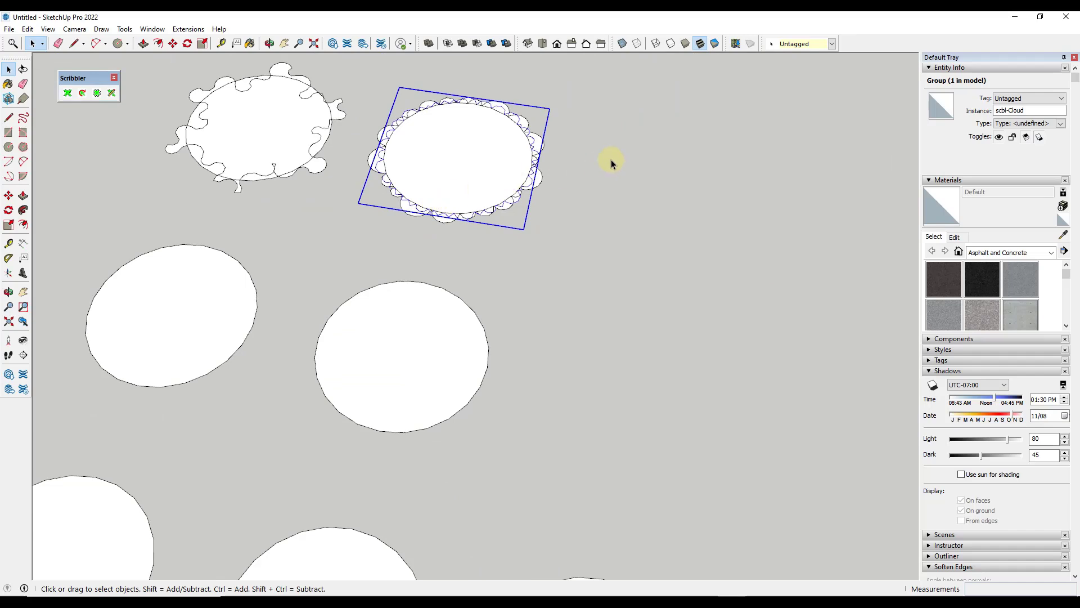
scroll(626, 152, down, 5)
scroll(343, 245, up, 2)
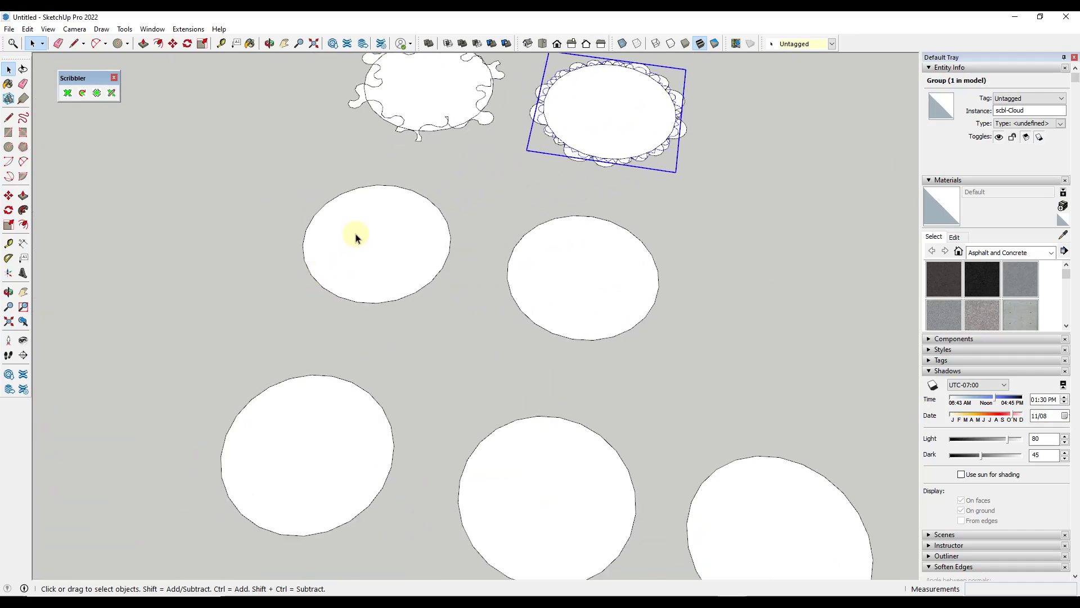
Scribble a plain circle using the pattern already chosen in Scribbler Settings
click(354, 234)
click(67, 92)
click(494, 353)
click(564, 280)
click(97, 93)
click(504, 354)
scroll(422, 381, down, 1)
Scribble the lower-left plain circle with the Splinter pattern
click(422, 381)
click(97, 93)
click(580, 265)
click(579, 311)
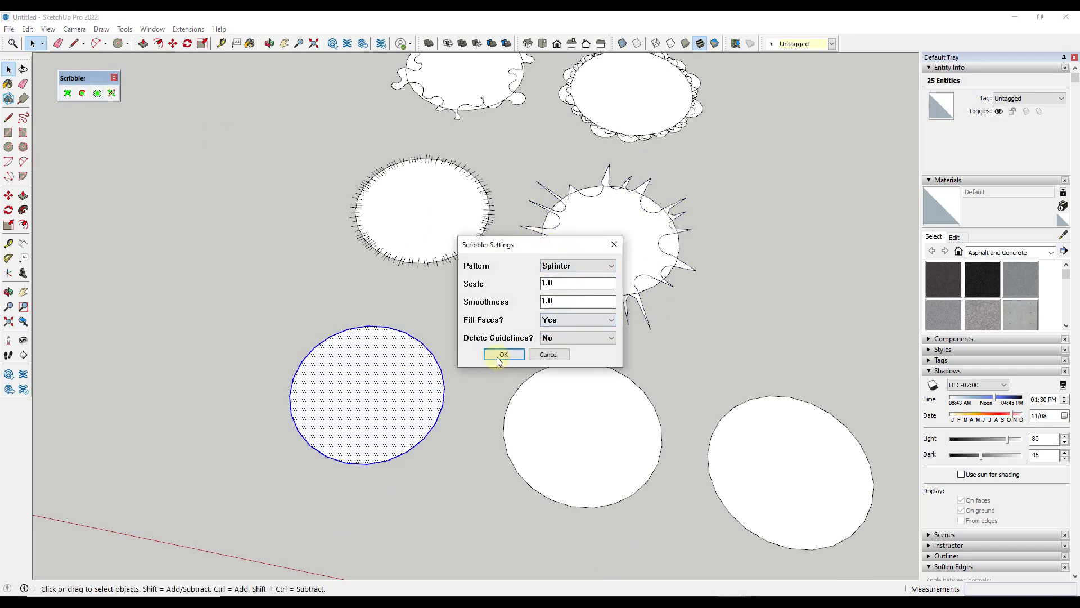
click(497, 356)
click(508, 370)
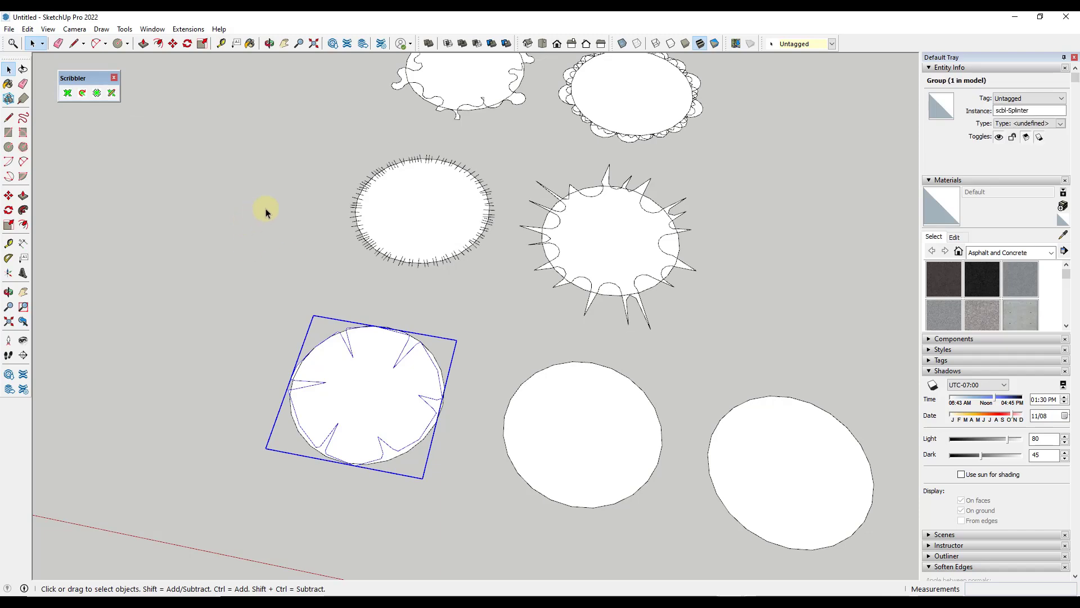
scroll(277, 212, down, 1)
scroll(292, 349, up, 1)
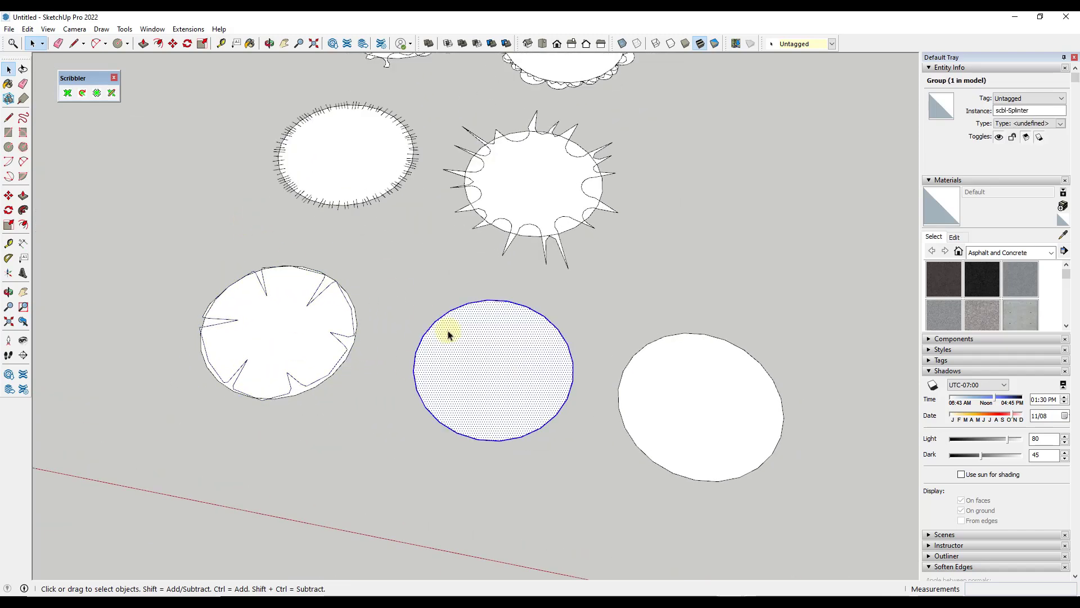
Rescribble the circle with the Wave pattern at default wave settings
click(95, 94)
click(583, 265)
click(553, 322)
click(503, 353)
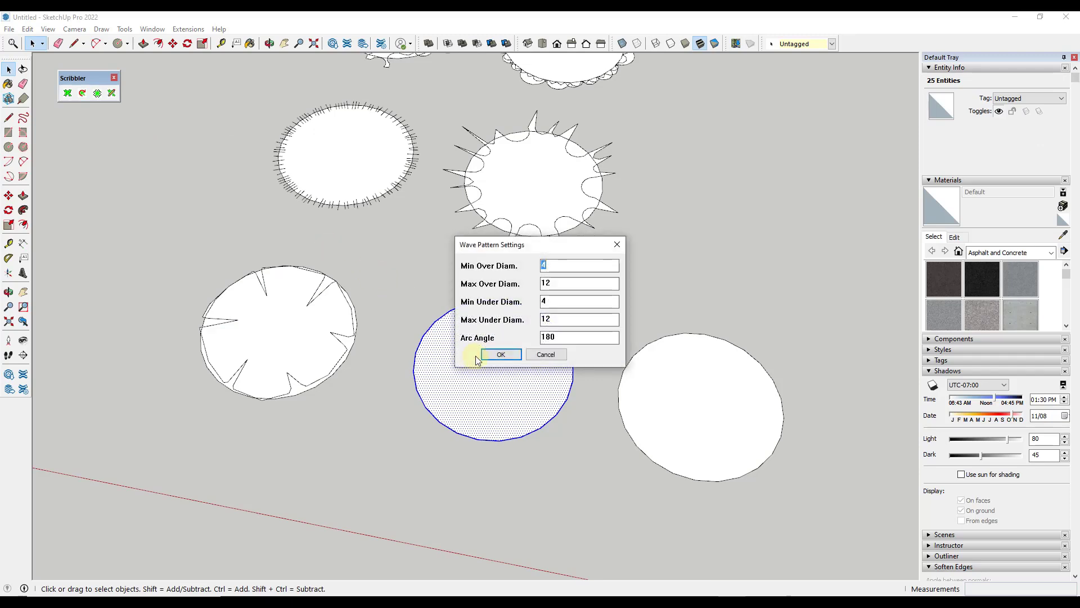
click(499, 354)
click(83, 93)
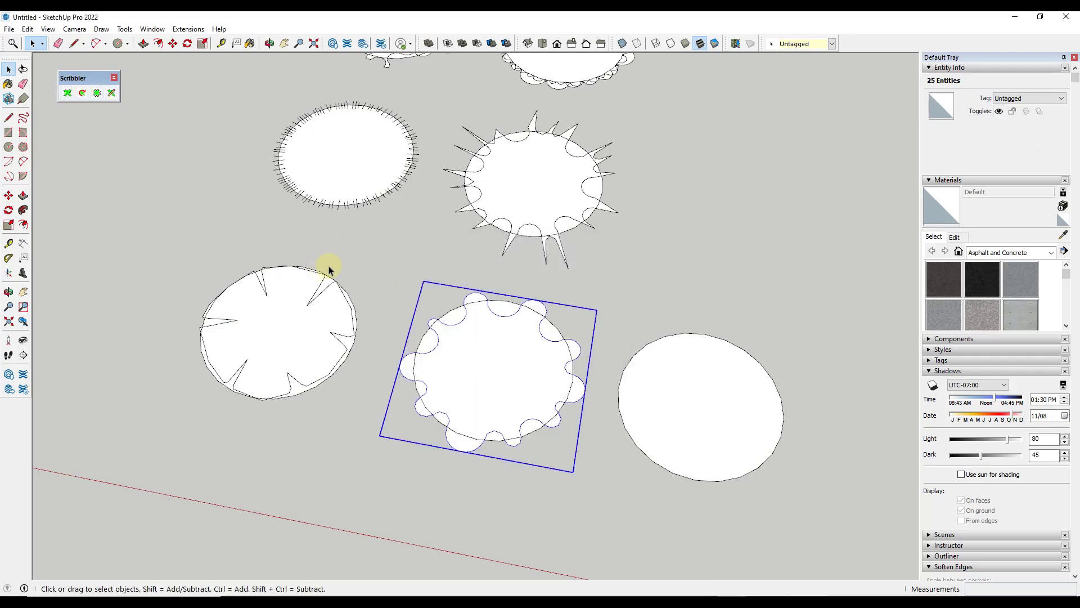
Scribble the plain circle on the right with default Zigzag options, creating scbl-Zigzag
double_click(610, 357)
click(97, 92)
click(596, 265)
click(549, 339)
click(504, 354)
click(510, 346)
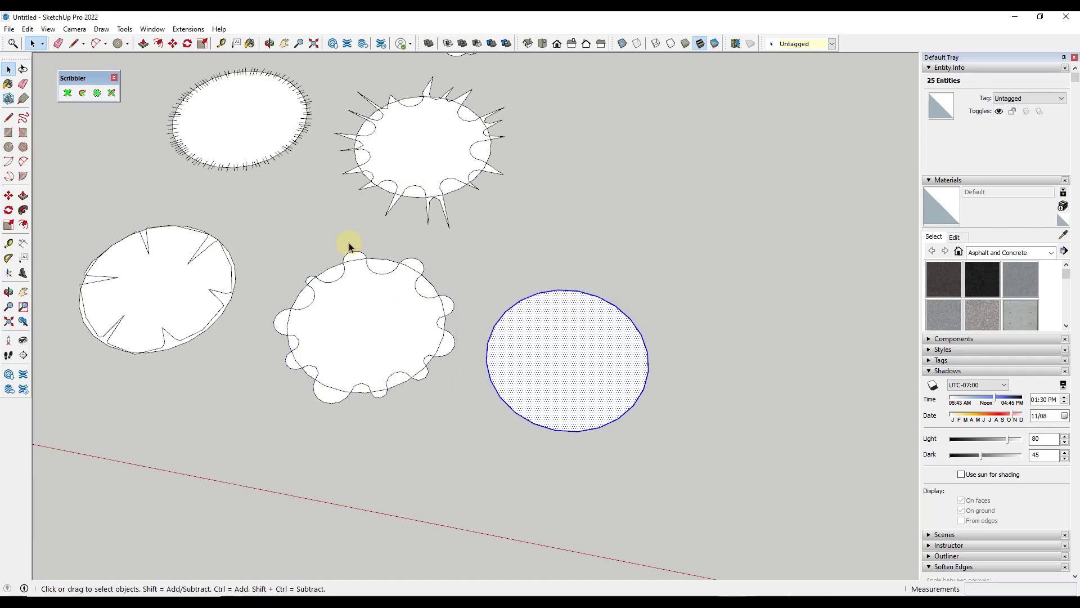
click(67, 93)
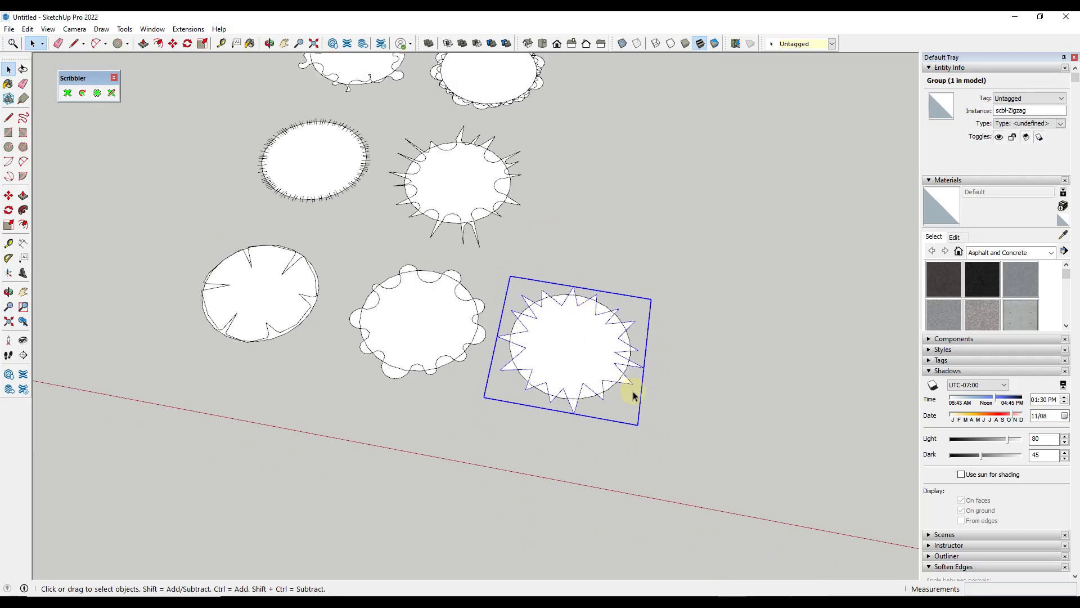
Move the zigzag group to the right of the plain circle
scroll(619, 372, up, 3)
key(m)
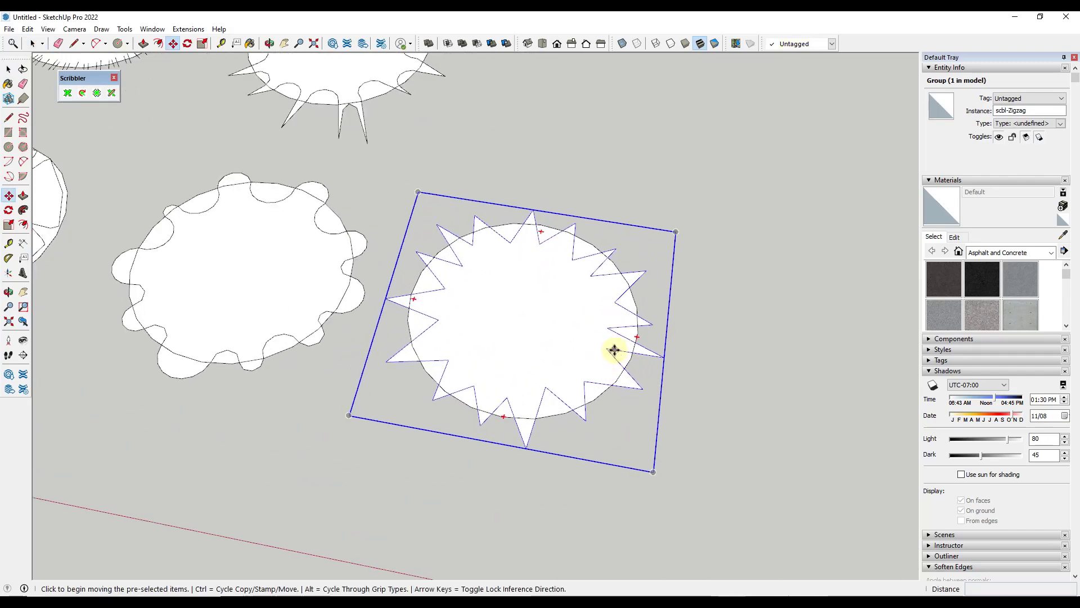
click(616, 353)
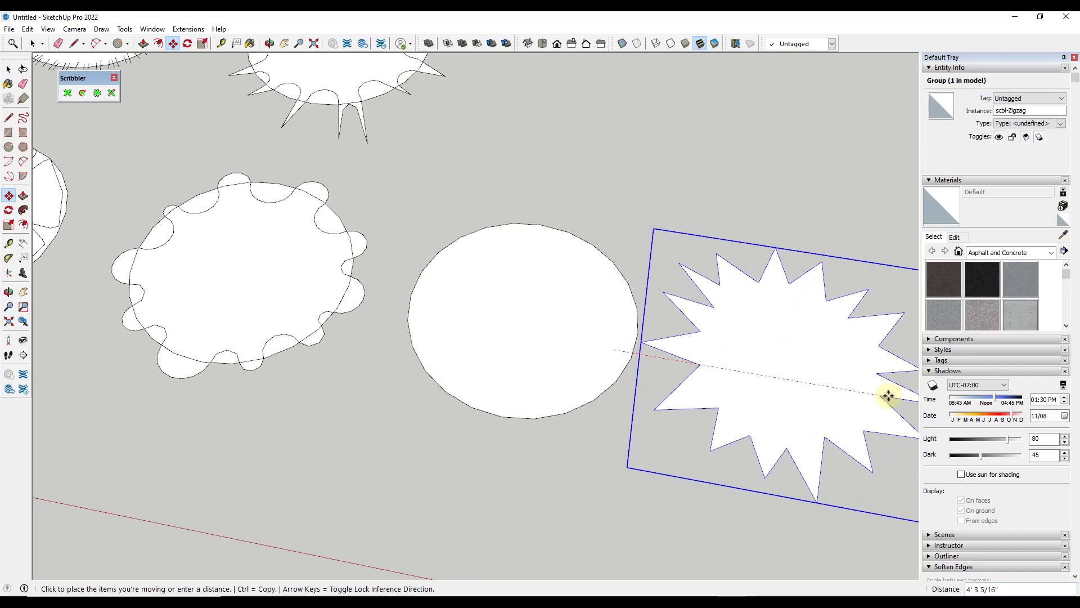
click(883, 397)
scroll(653, 351, down, 2)
click(707, 346)
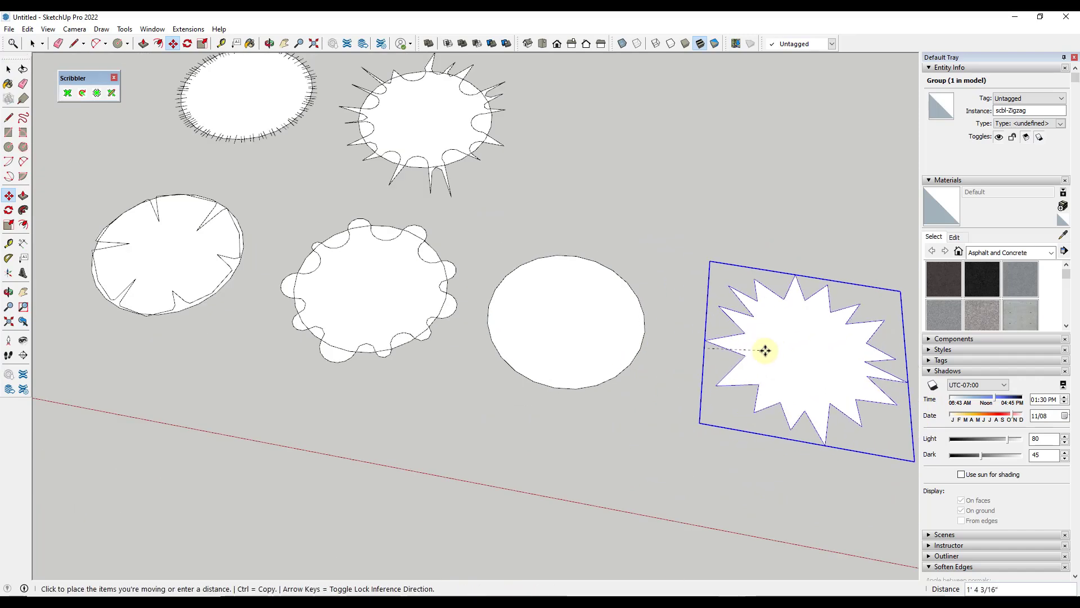
click(789, 363)
key(space)
Set the circle's scribble scale to 1.5 with zigzag distances and sizes from 4 to 7
click(610, 333)
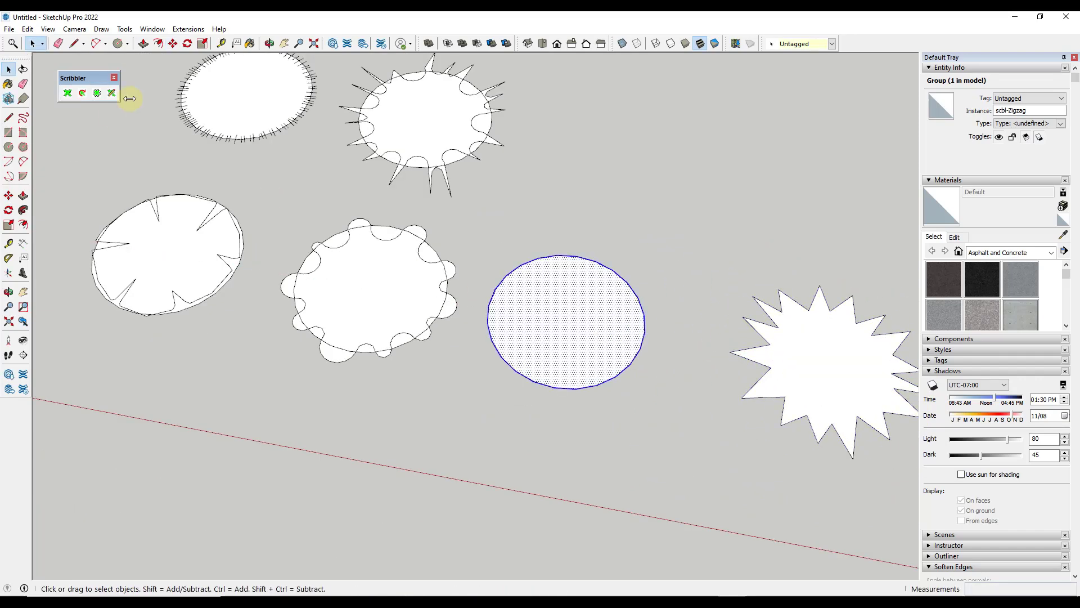
click(97, 93)
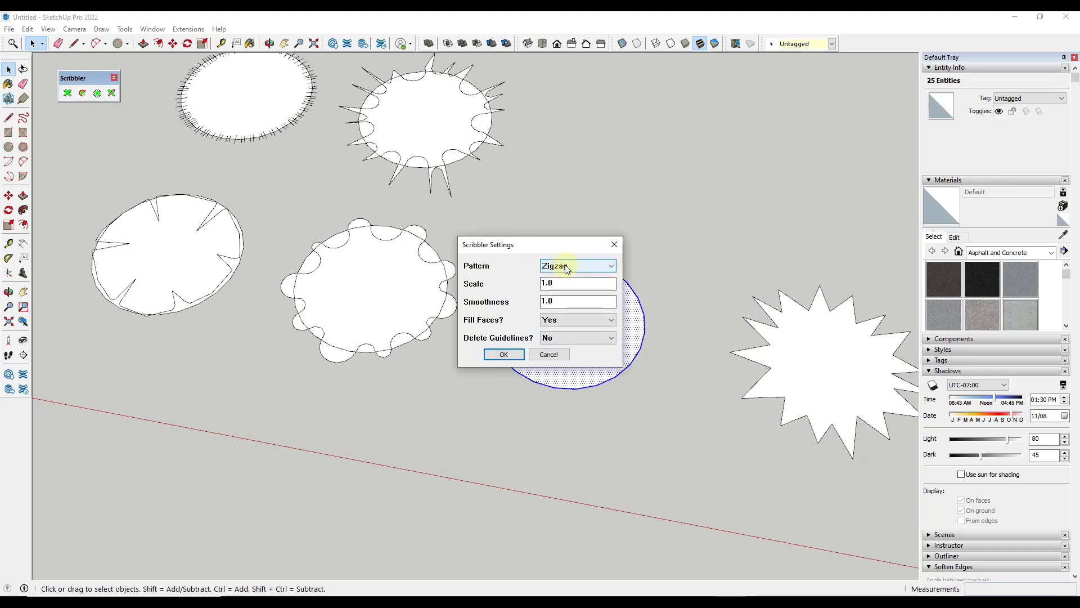
key(Tab)
text(1.5)
click(500, 356)
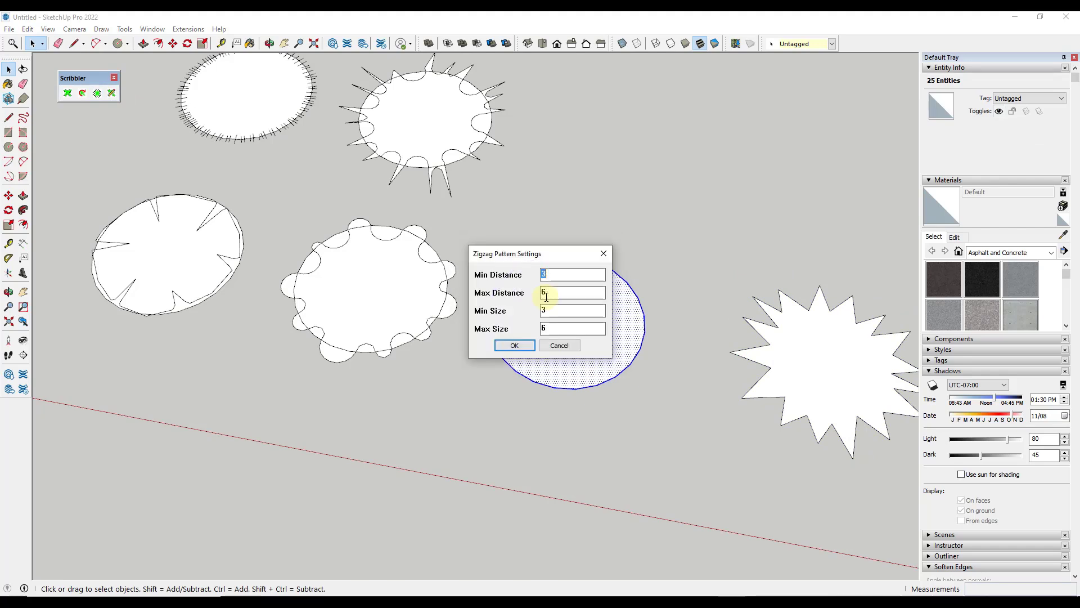
text(4)
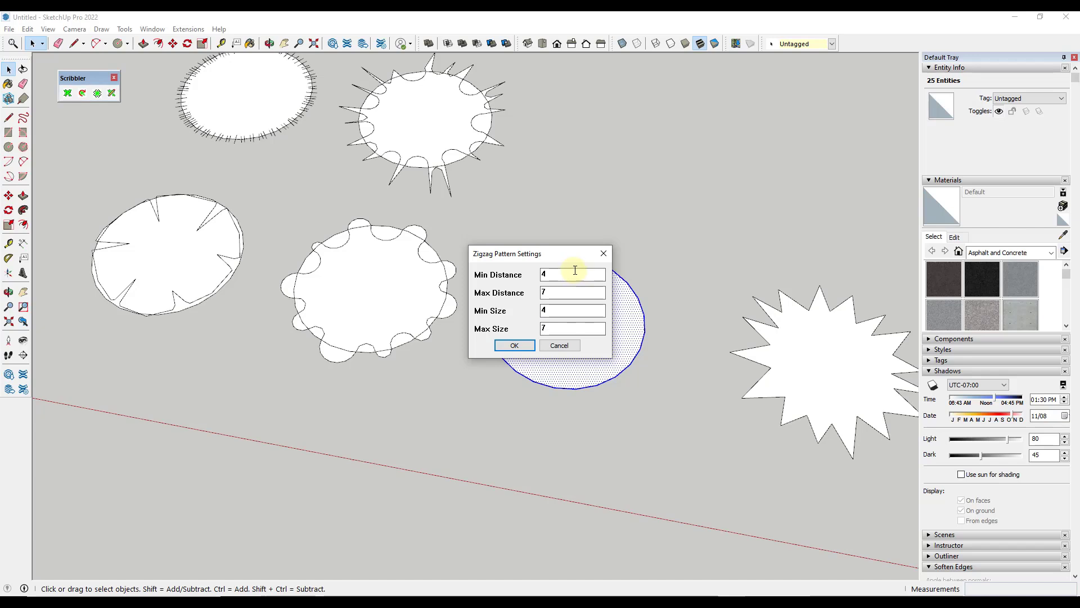
click(515, 345)
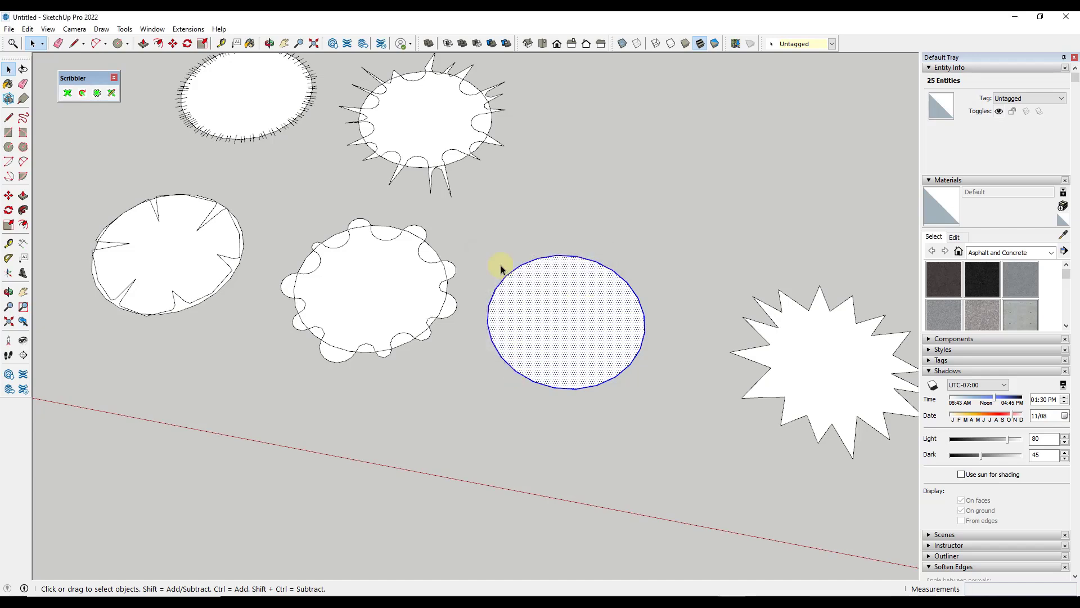
Scribble the circle with the larger zigzag settings
click(68, 93)
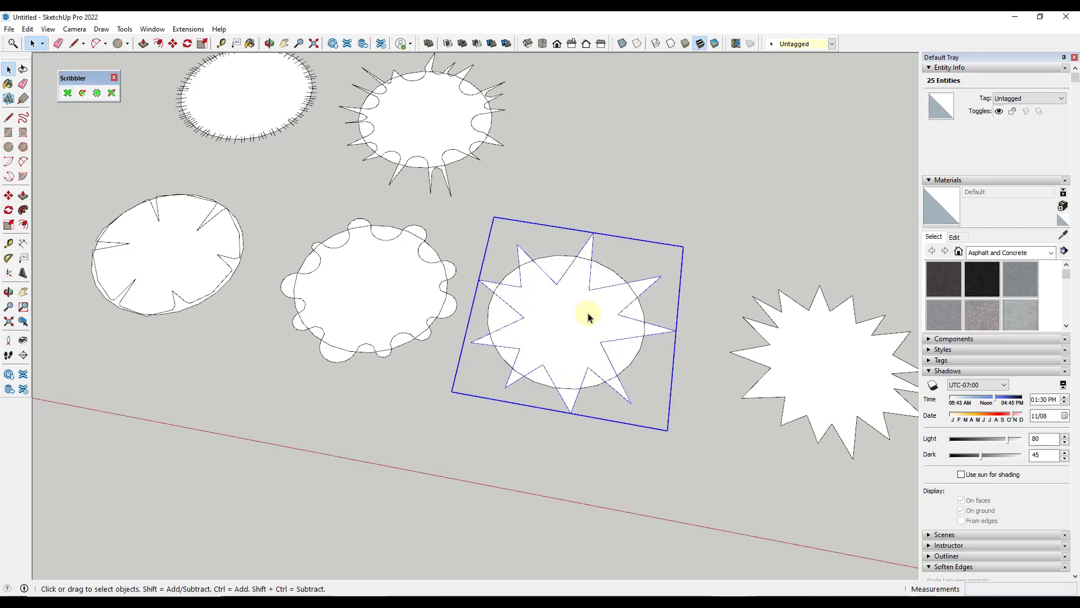
scroll(606, 319, down, 2)
scroll(615, 331, up, 4)
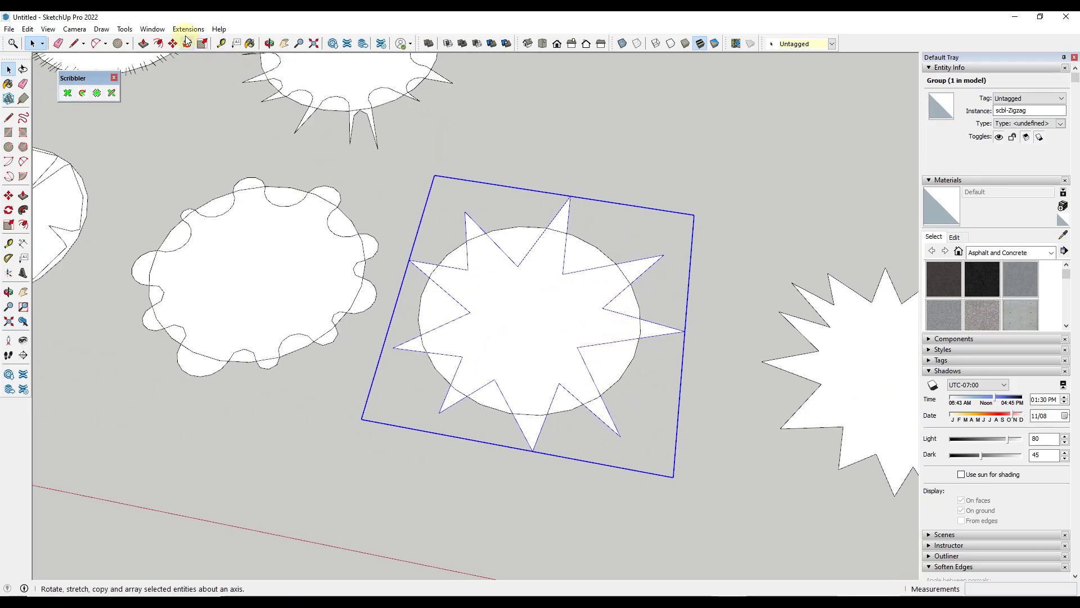
Save the current scribble settings as a new style named Spiky Large
click(181, 31)
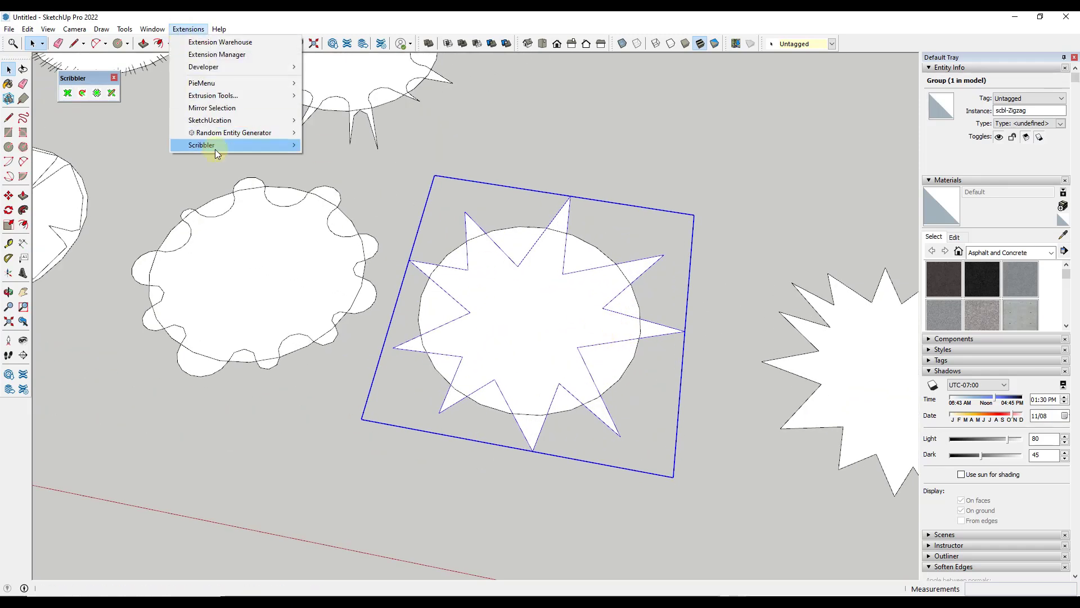
mouse_move(214, 147)
mouse_move(330, 178)
click(437, 189)
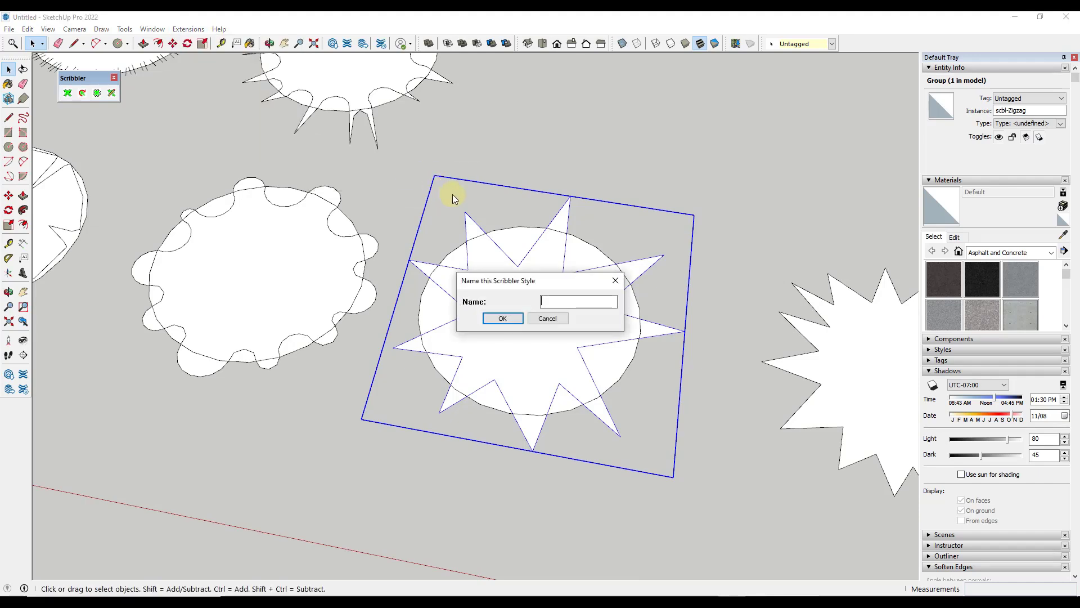
text(Spiky Large)
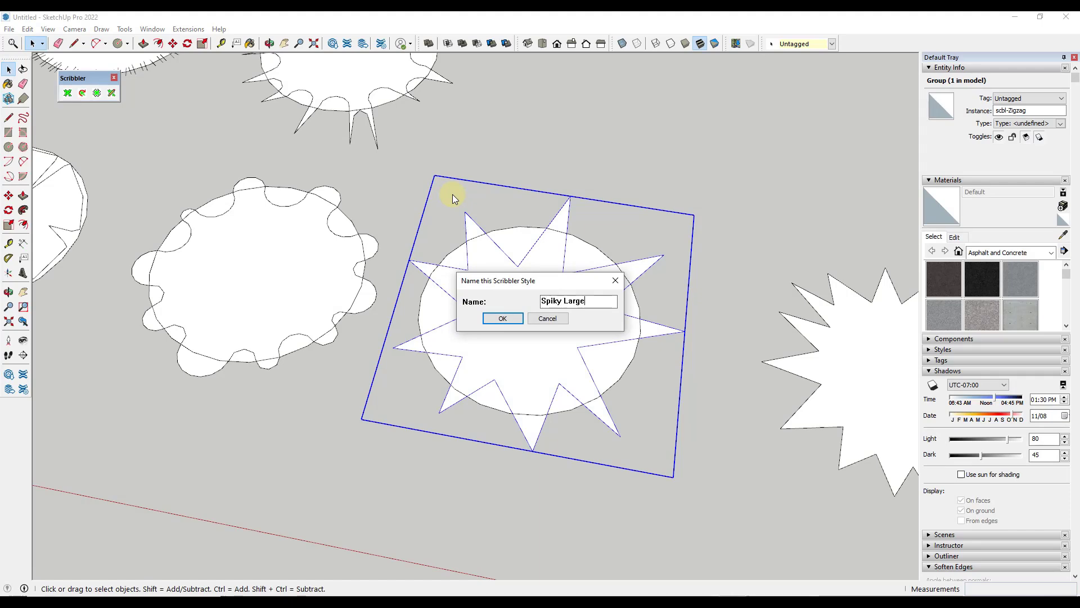
Confirm the Spiky Large style name and make it the active scribble style
key(Return)
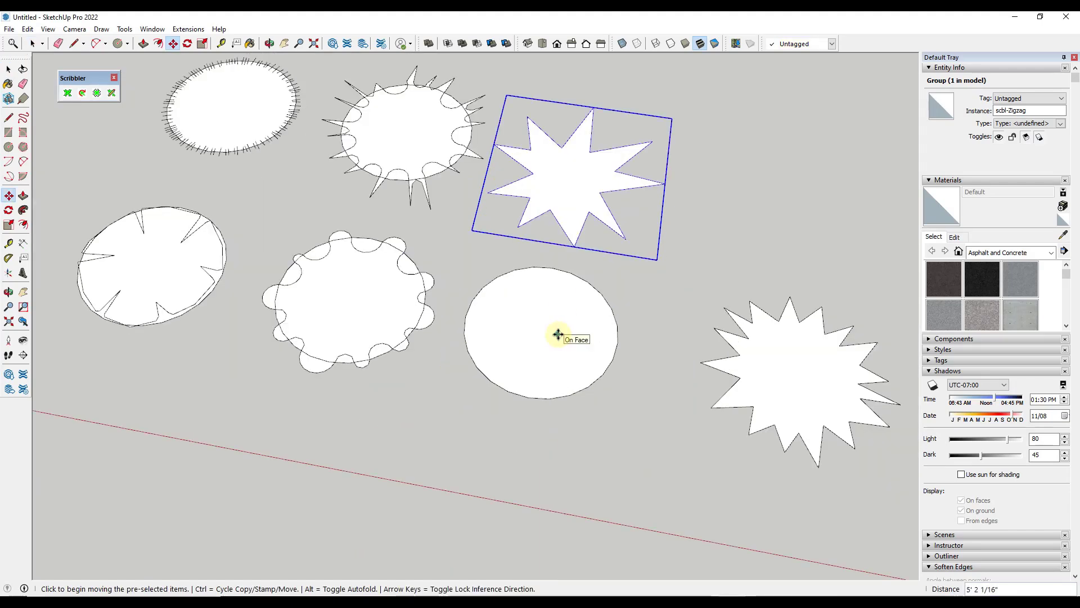
key(space)
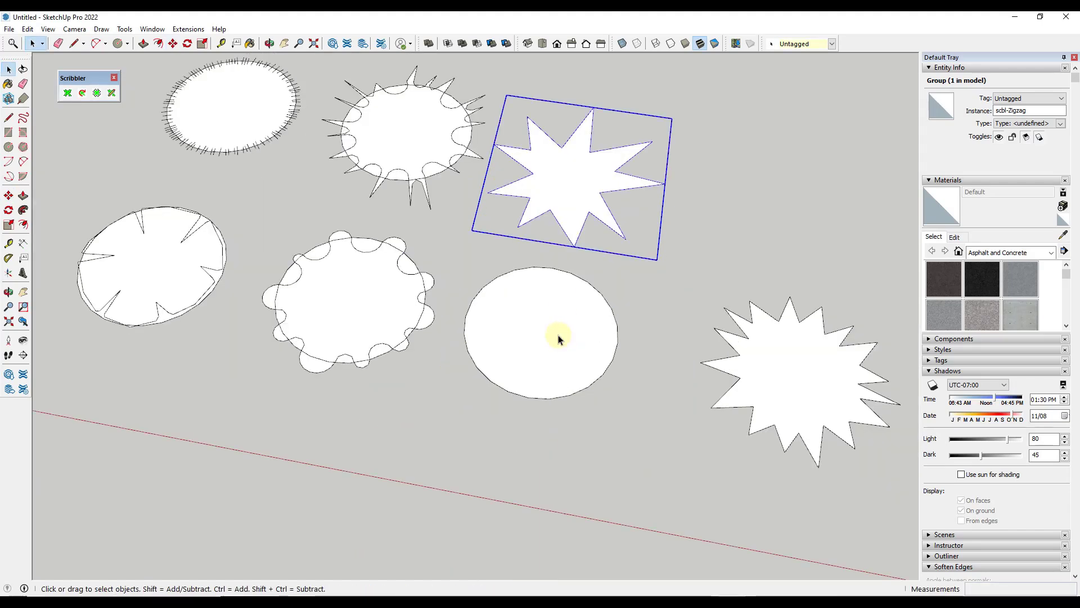
click(114, 93)
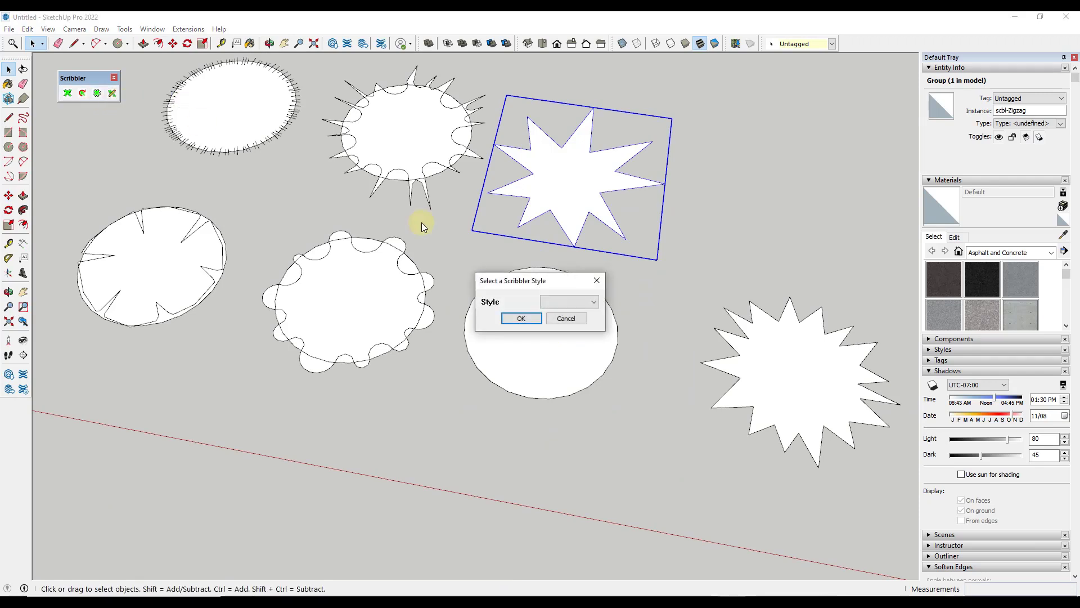
click(559, 303)
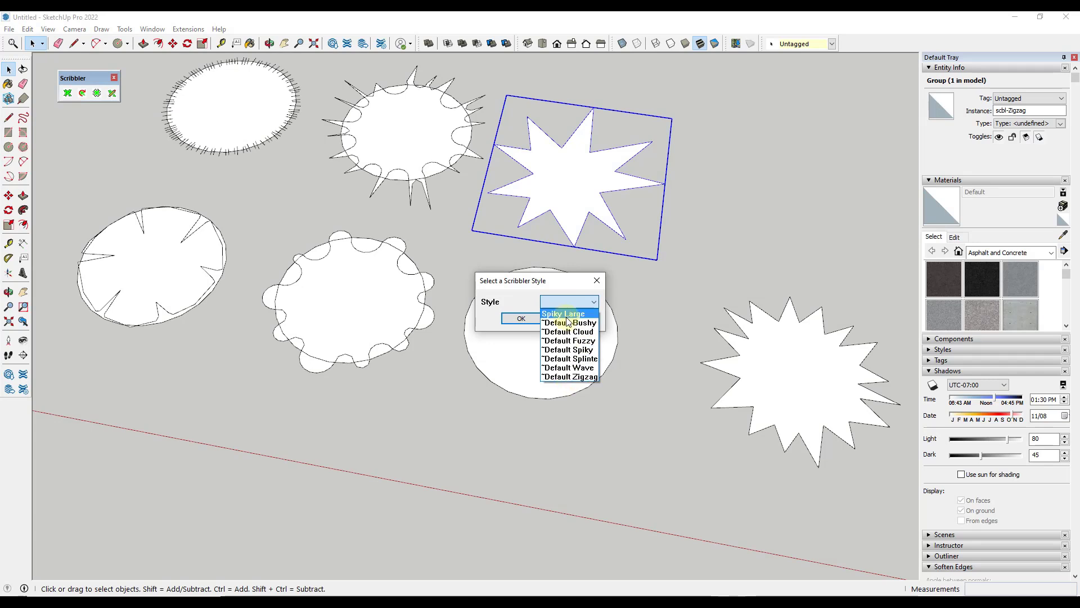
click(566, 316)
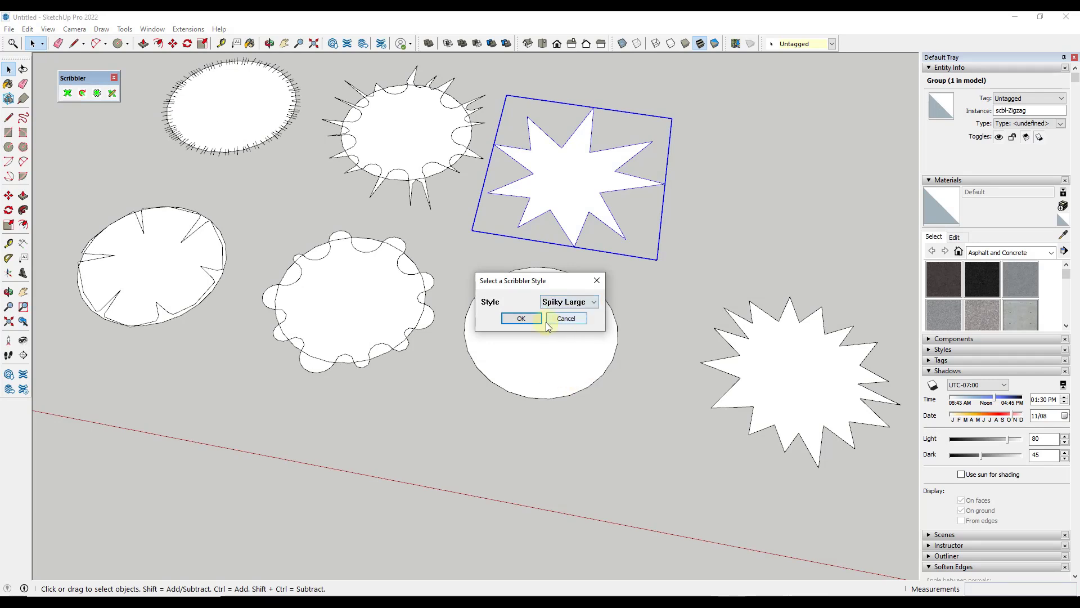
click(522, 318)
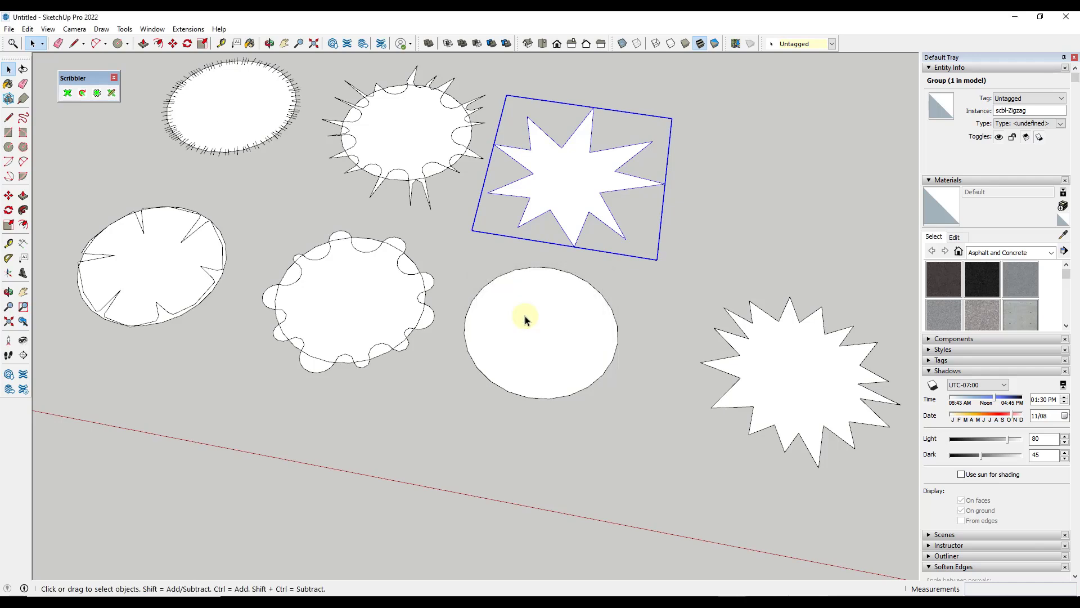
Scribble the plain circle using the Spiky Large zigzag settings
click(97, 94)
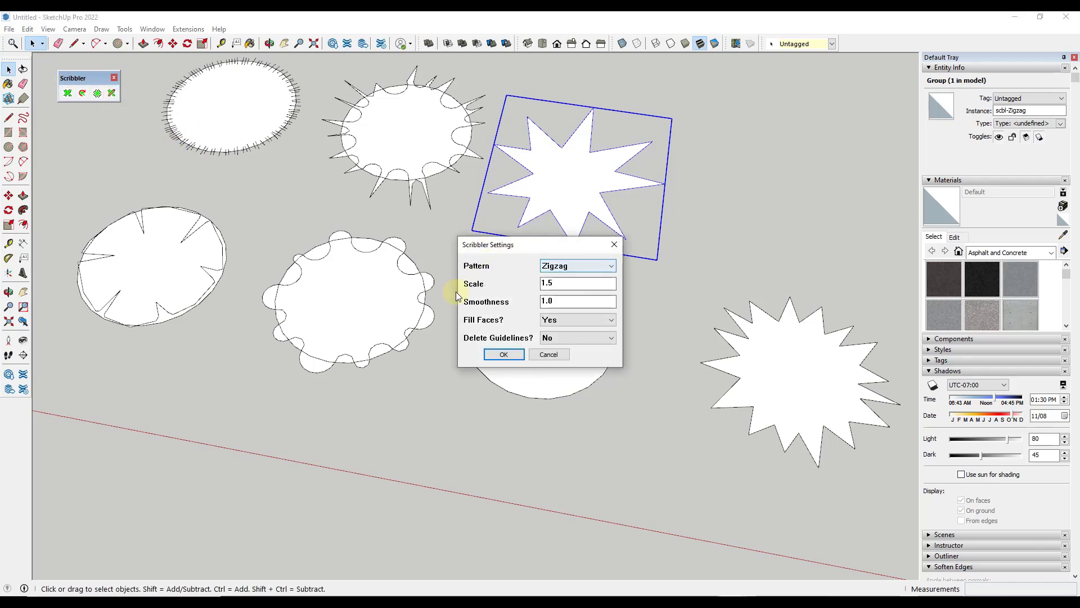
click(512, 355)
click(515, 346)
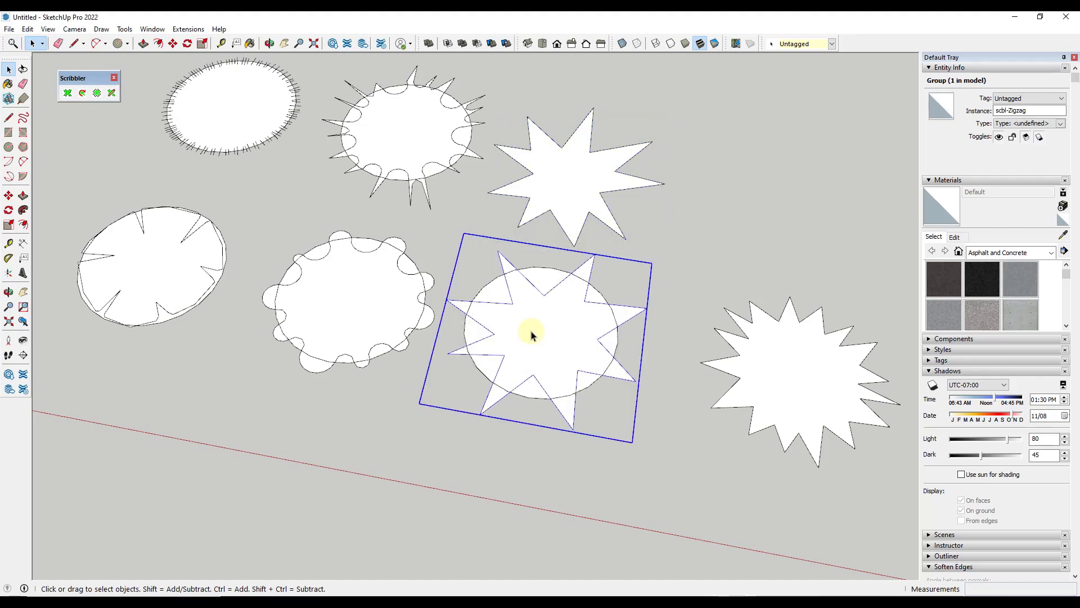